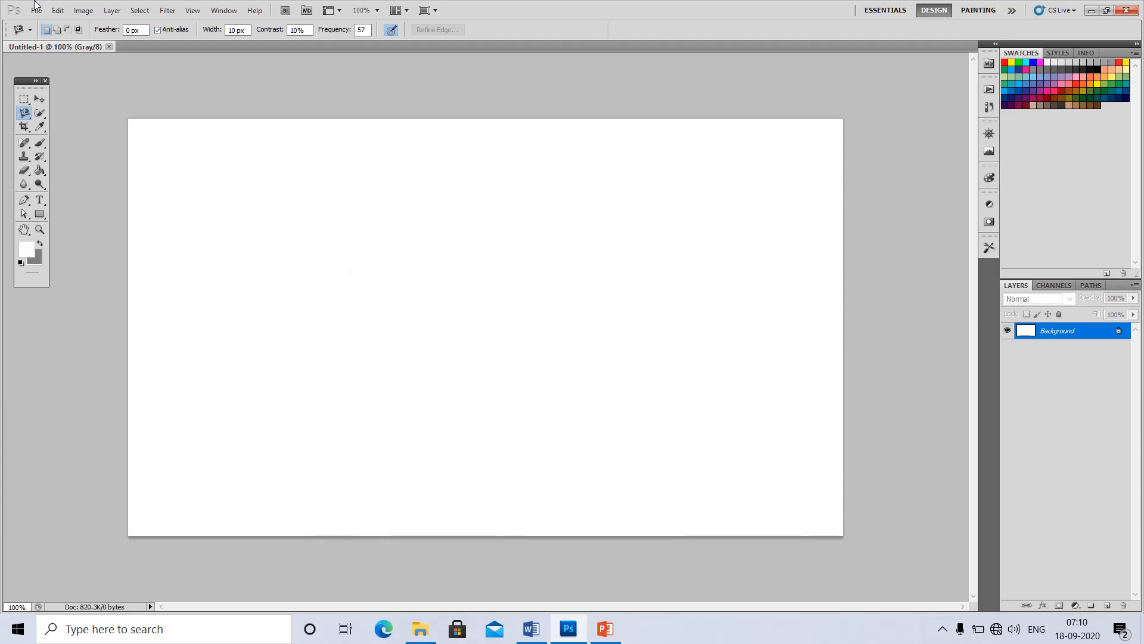
- Open the bollywoodhero_eab9d… photo of the man in sunglasses from the hero folder
click(36, 12)
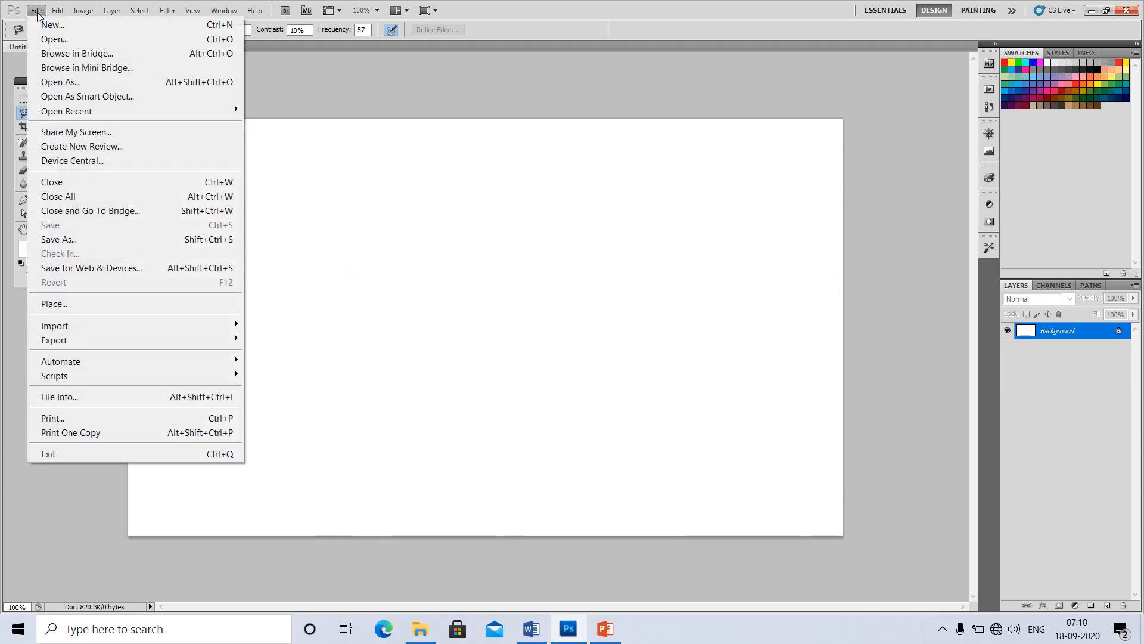
click(52, 41)
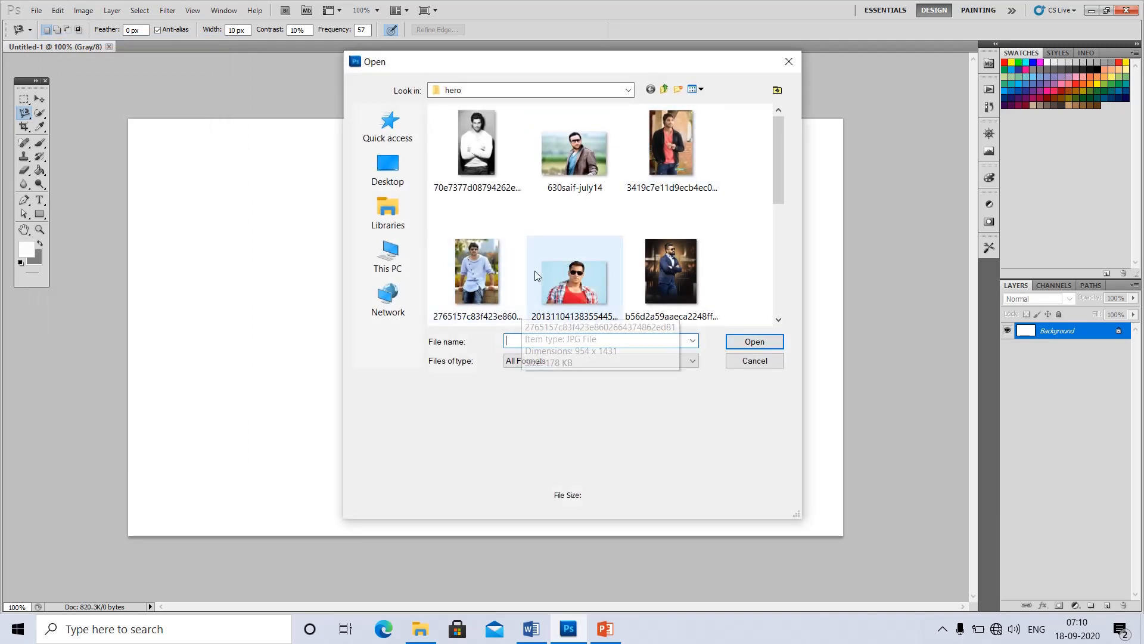
scroll(588, 157, down, 2)
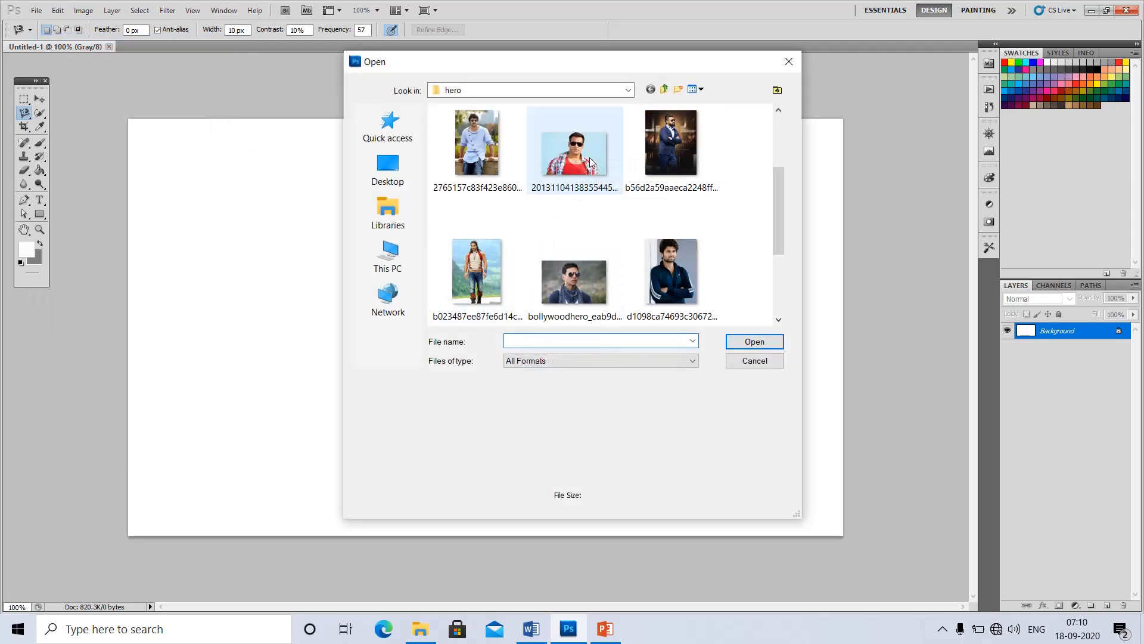
scroll(590, 160, down, 2)
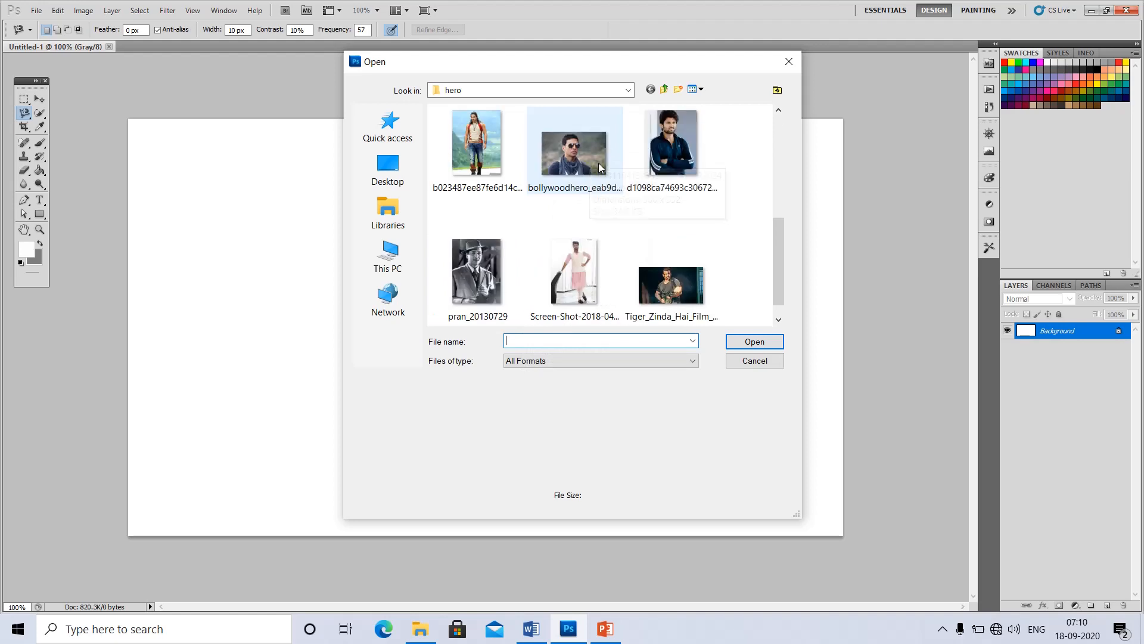
double_click(584, 133)
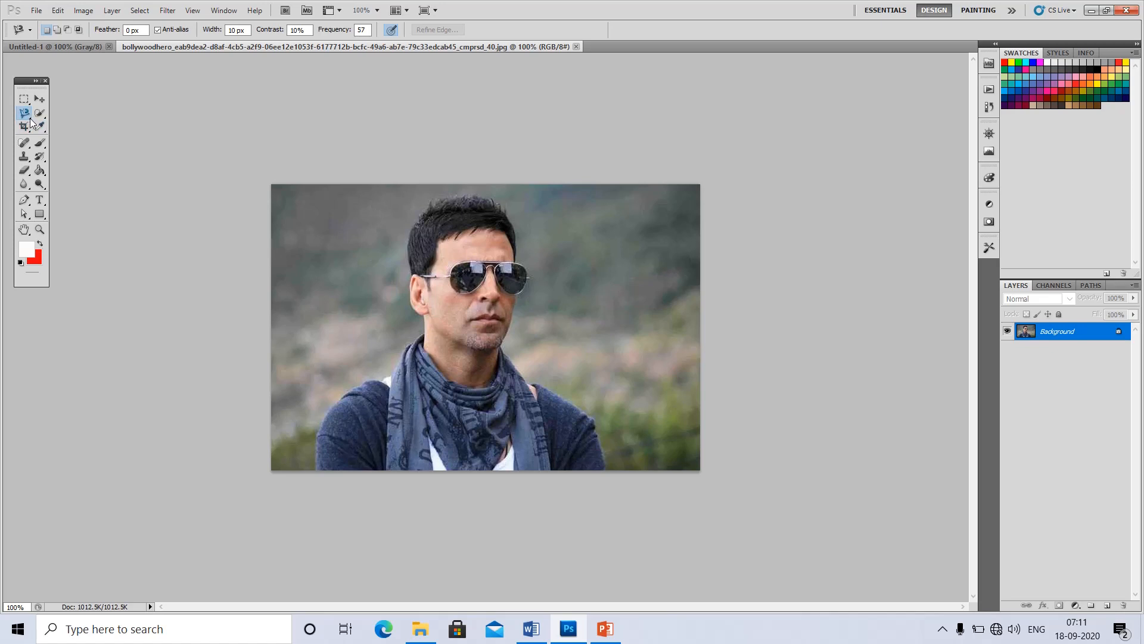
- Make a rough freehand selection around the man in the photo with the standard Lasso tool
click(31, 123)
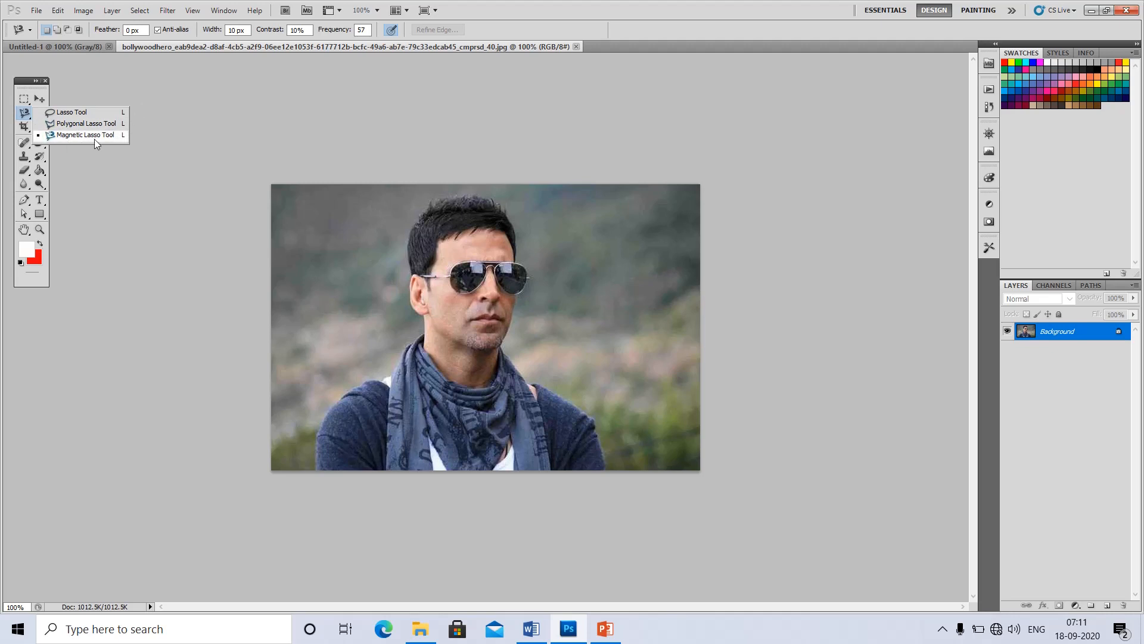
click(70, 114)
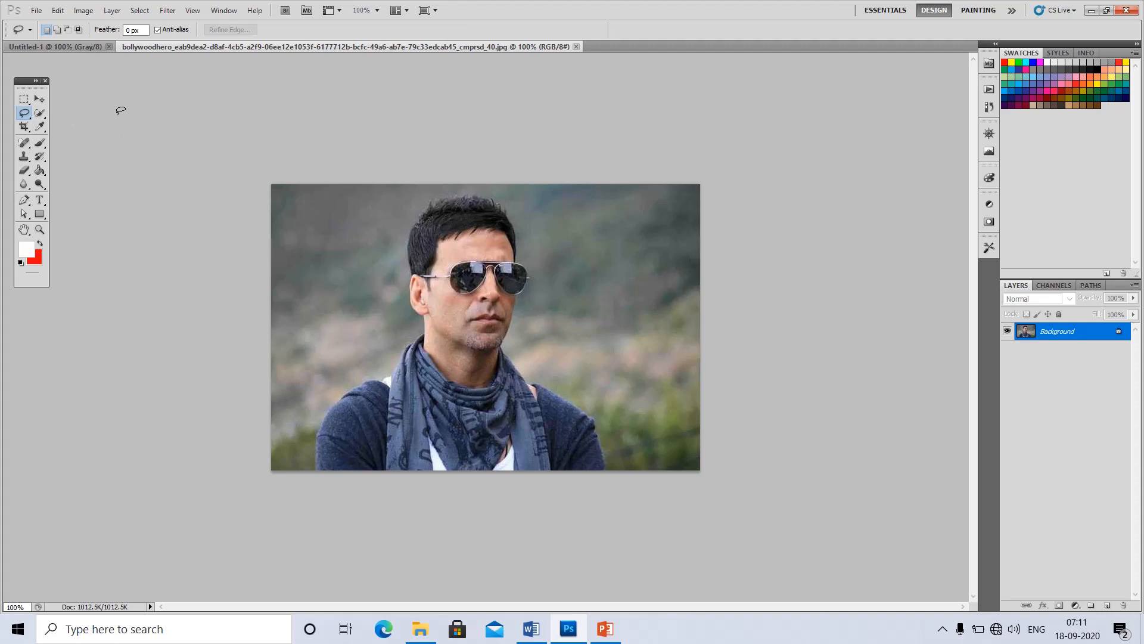
key(ctrl+plus)
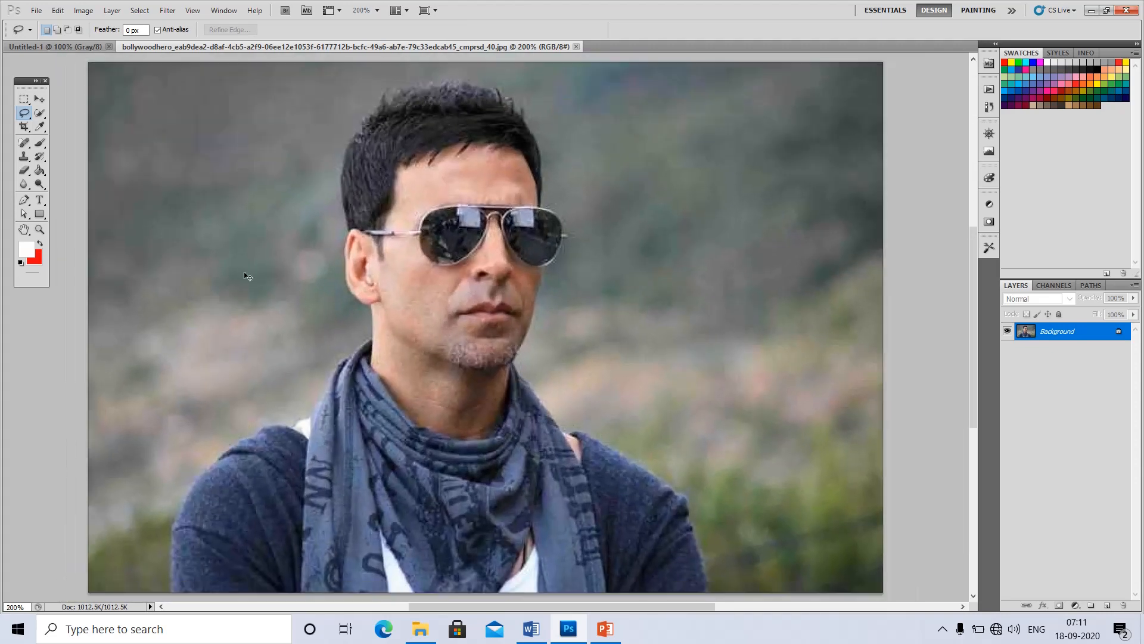
key(ctrl+minus)
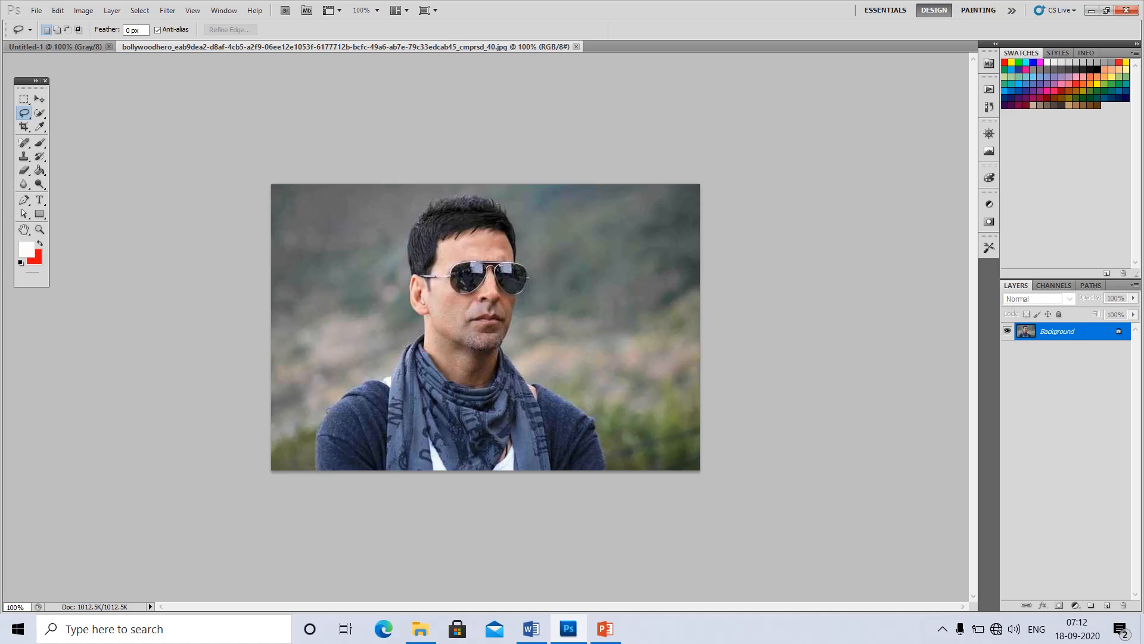
mouse_move(337, 402)
mouse_down()
mouse_move(399, 364)
mouse_move(428, 328)
mouse_move(413, 308)
mouse_move(416, 225)
mouse_up()
mouse_move(530, 290)
mouse_down()
mouse_move(519, 355)
mouse_move(589, 384)
mouse_move(621, 469)
mouse_move(316, 468)
mouse_up()
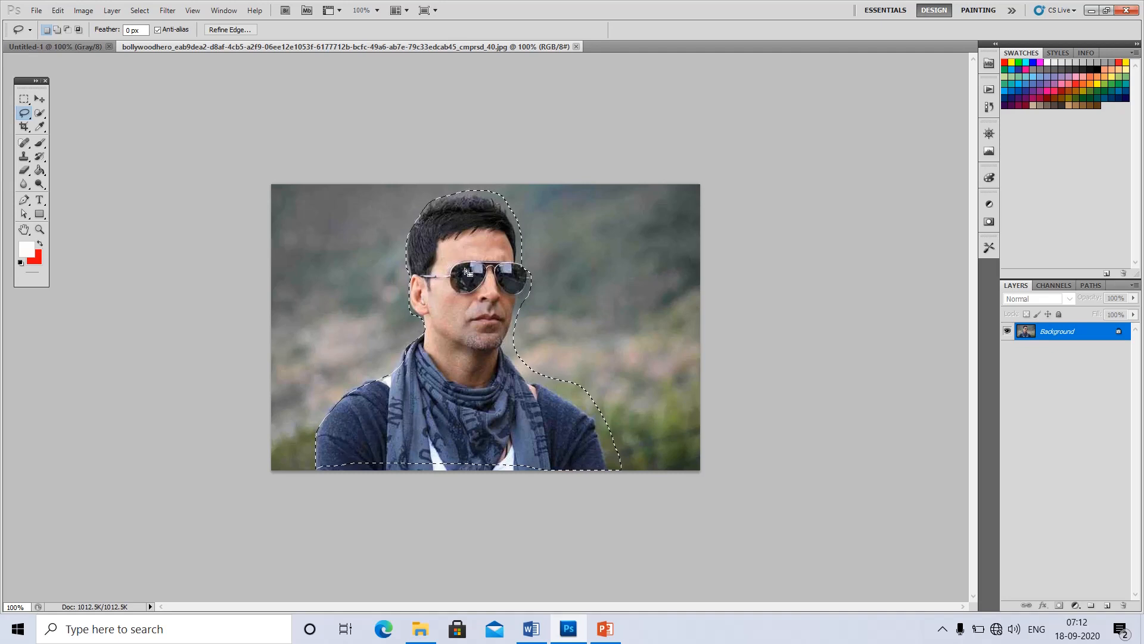
- Move the selected cut-out into the Untitled-1 document and position it near the middle of the canvas
click(40, 99)
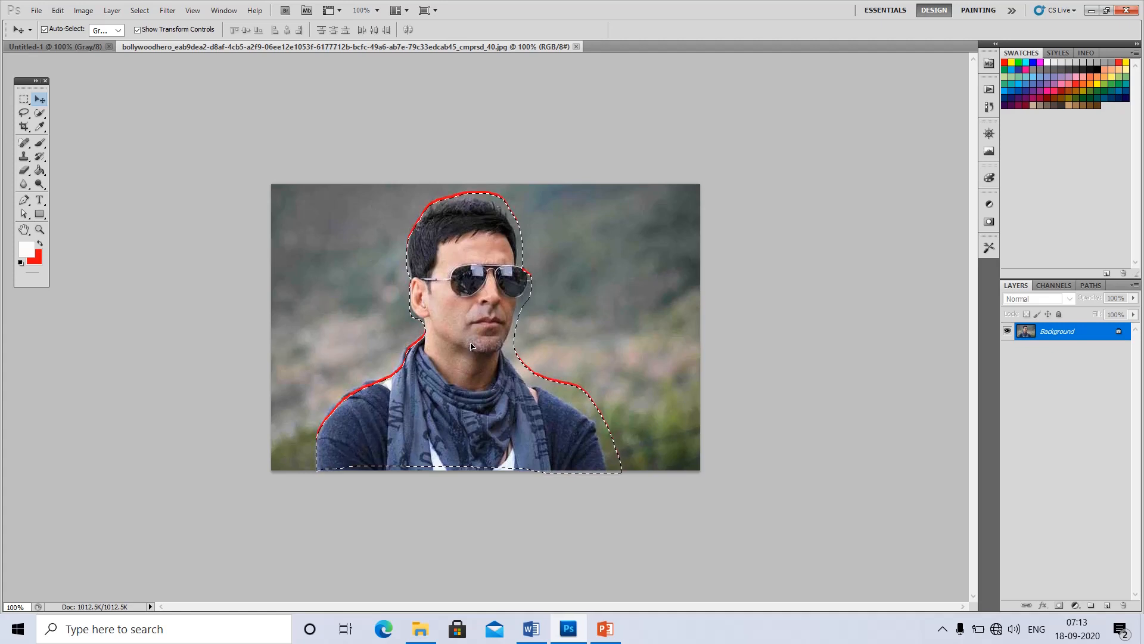
drag(471, 345, 516, 410)
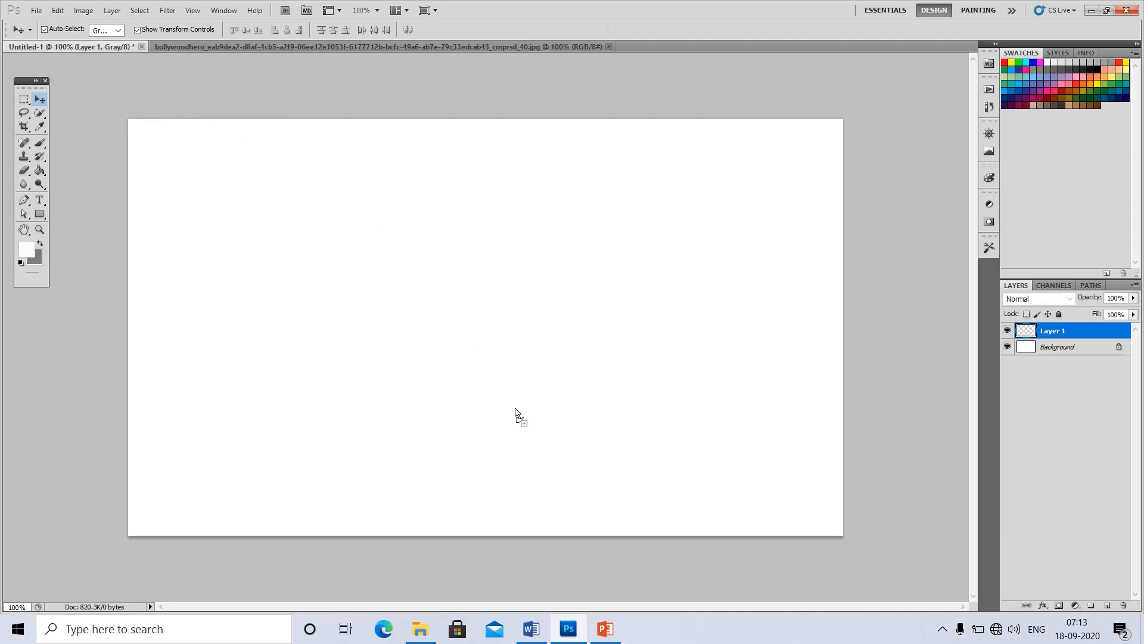
drag(512, 462, 485, 468)
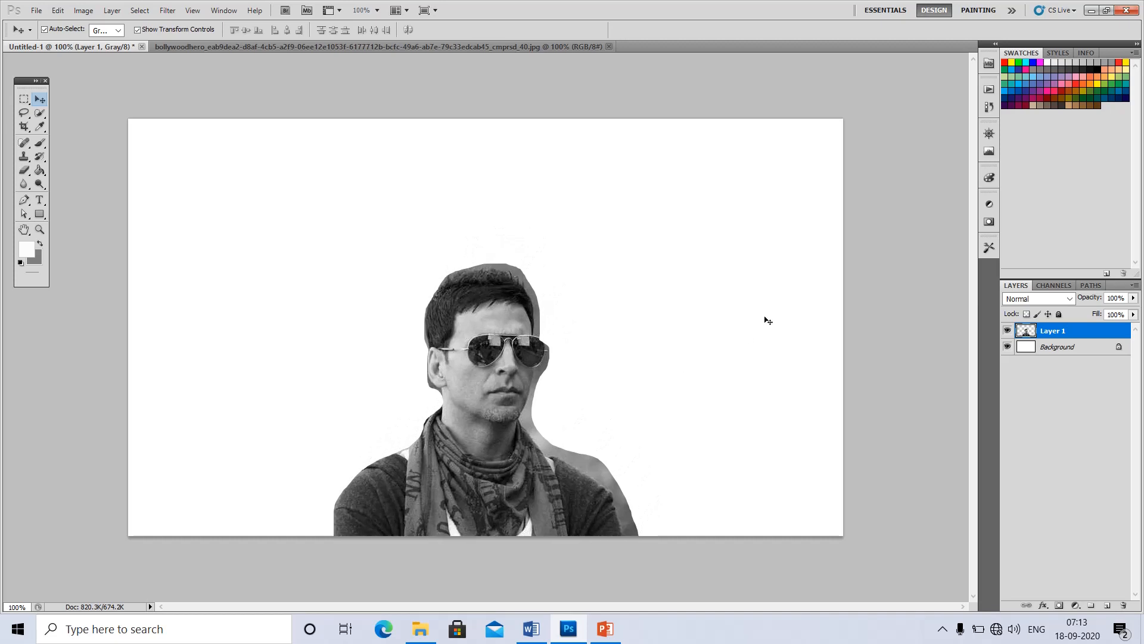
drag(512, 435, 479, 456)
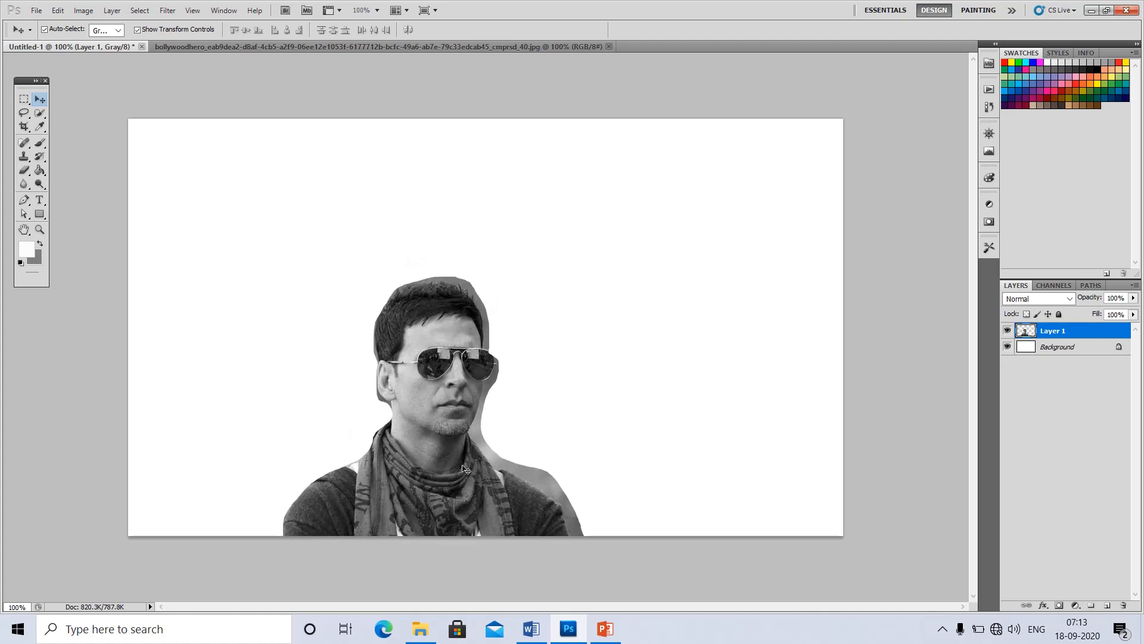
drag(464, 465, 493, 407)
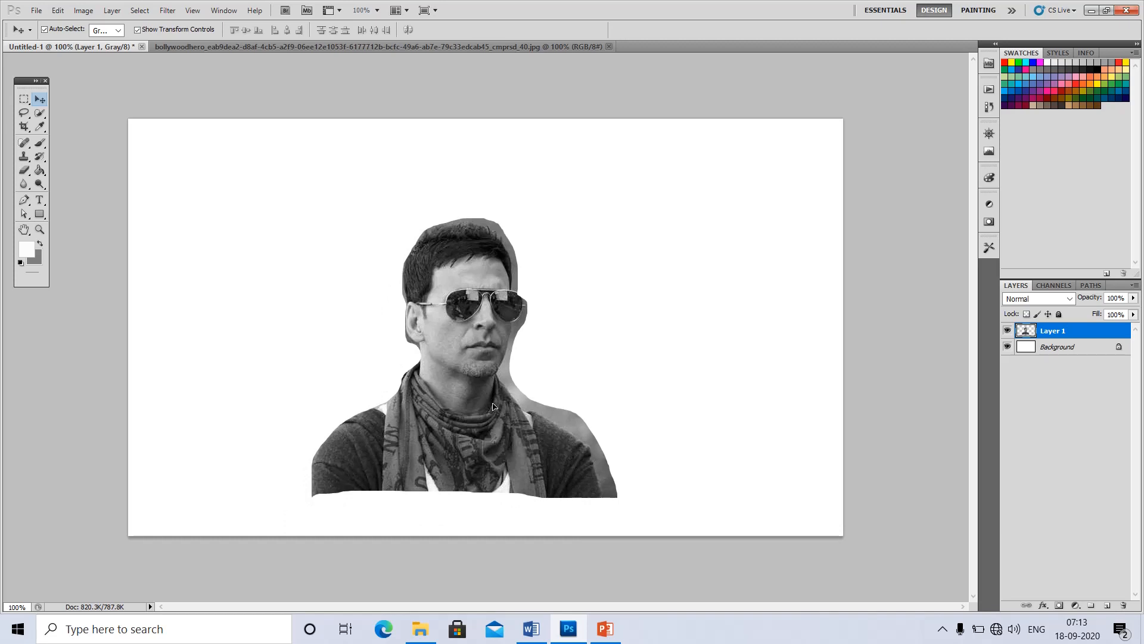
- Enlarge the cut-out proportionally to 101.20% with Free Transform and choose the Scale mode
key(ctrl+t)
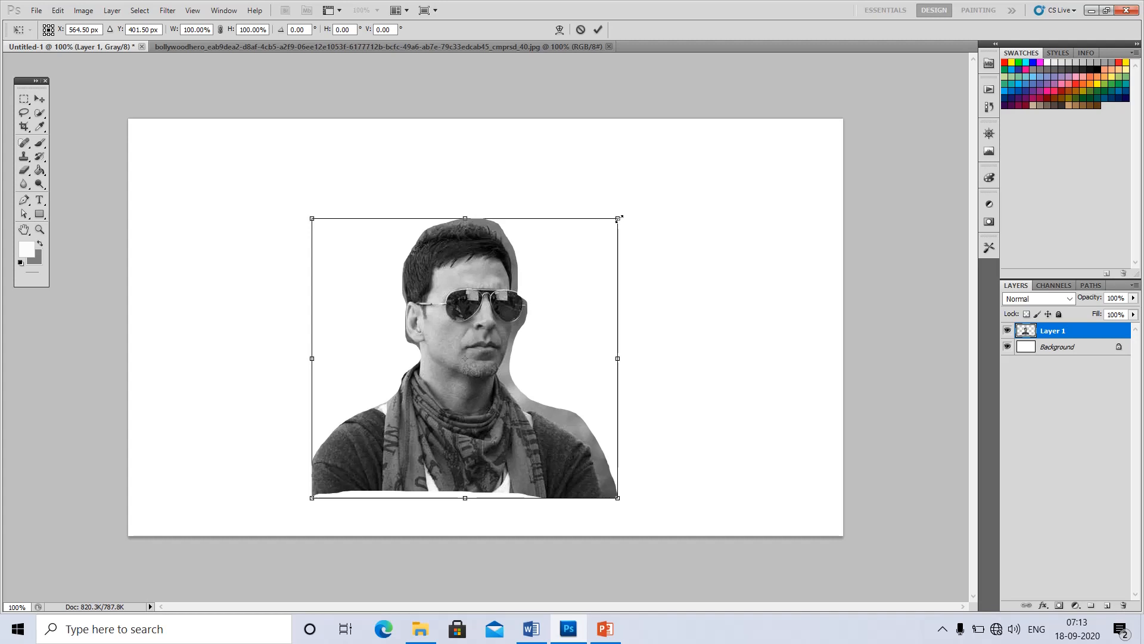
drag(618, 218, 670, 268)
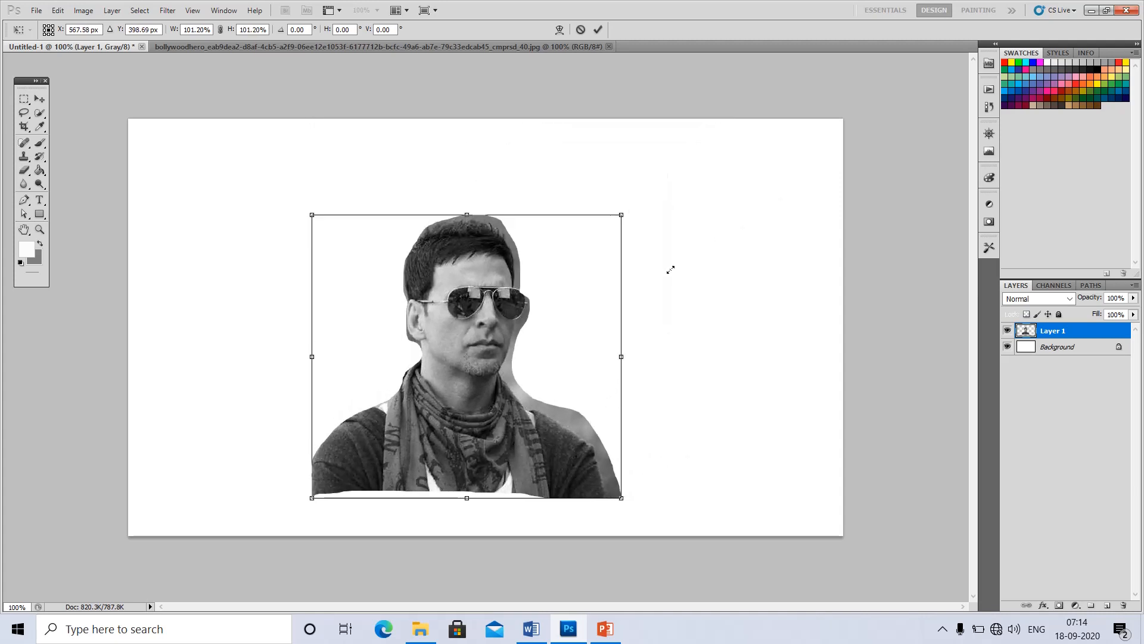
right_click(450, 258)
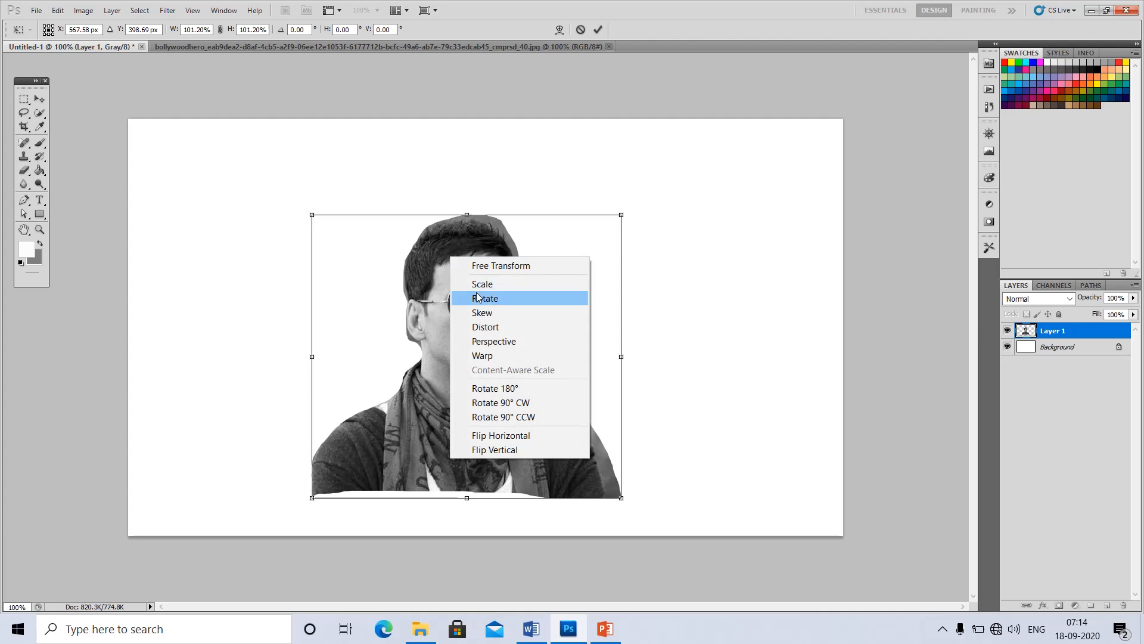
click(497, 279)
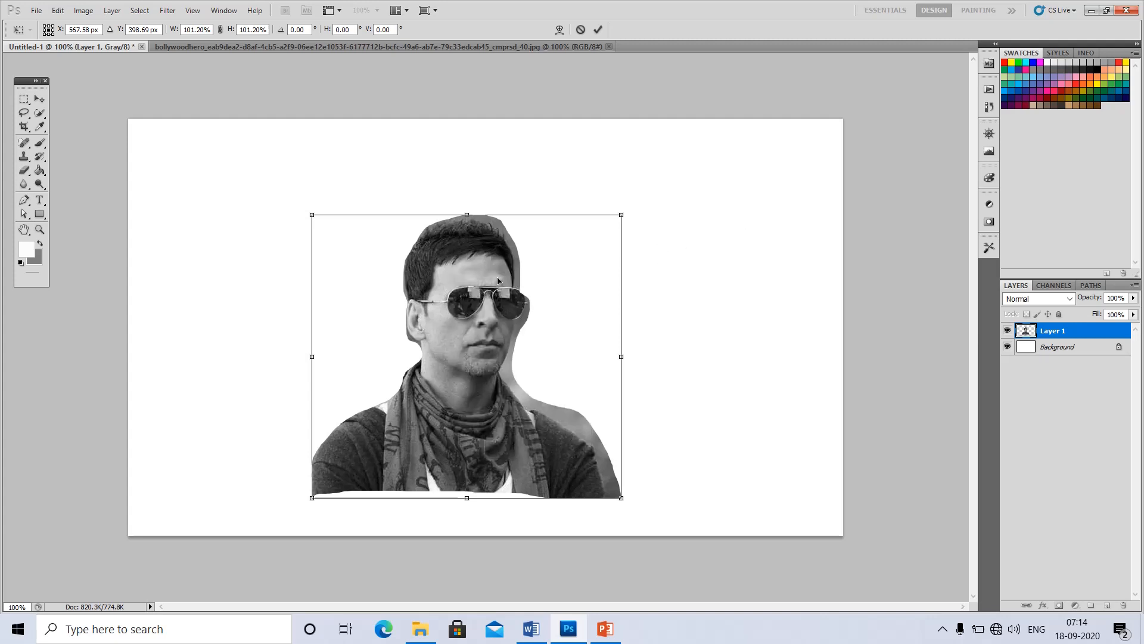
- Flip the cut-out horizontally and vertically, apply the transformation, and deselect the layer
right_click(471, 269)
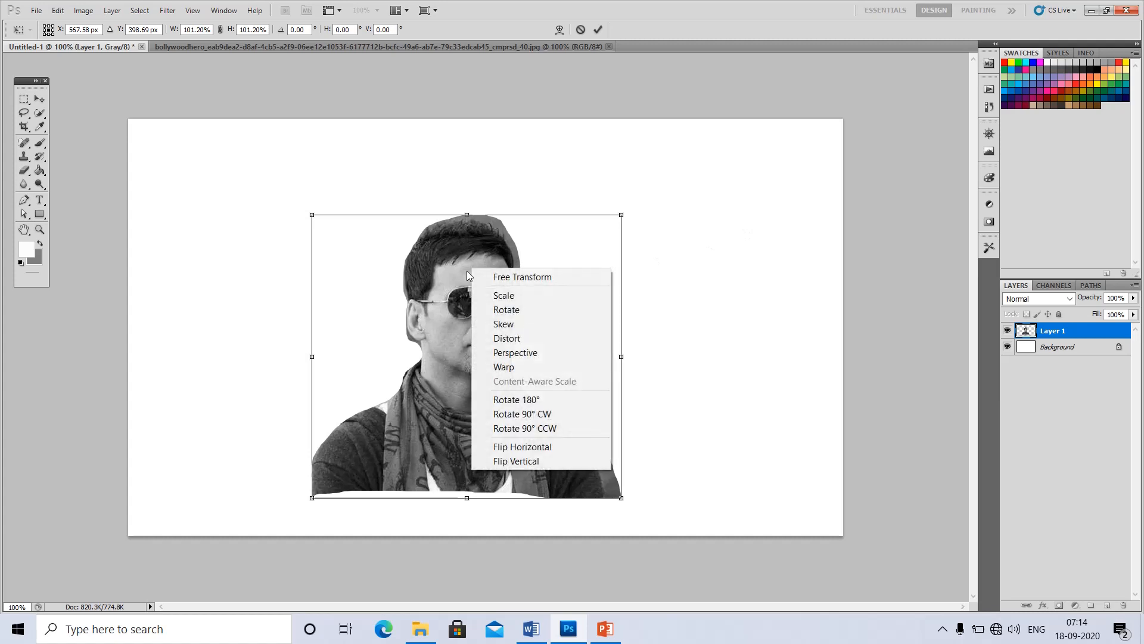
click(534, 448)
right_click(451, 387)
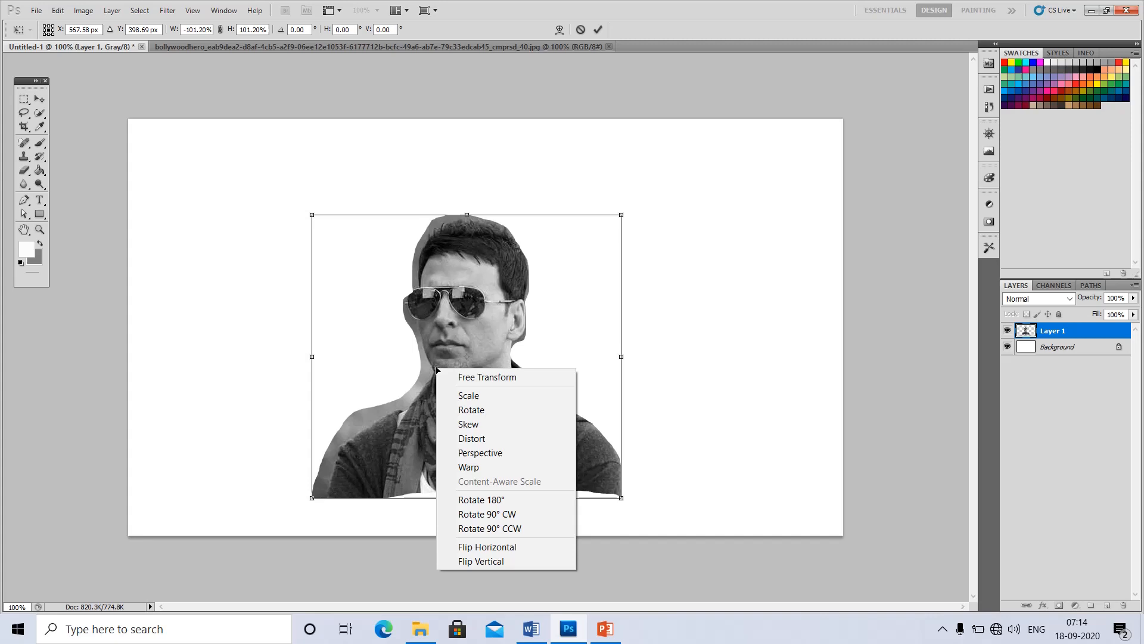
click(508, 559)
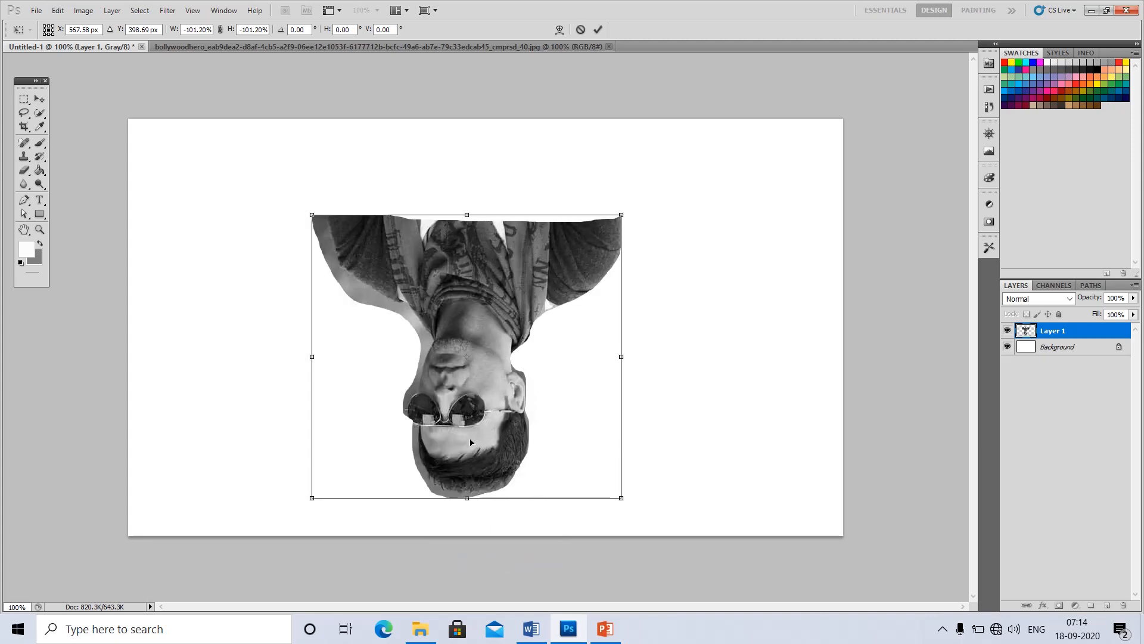
key(Return)
click(726, 353)
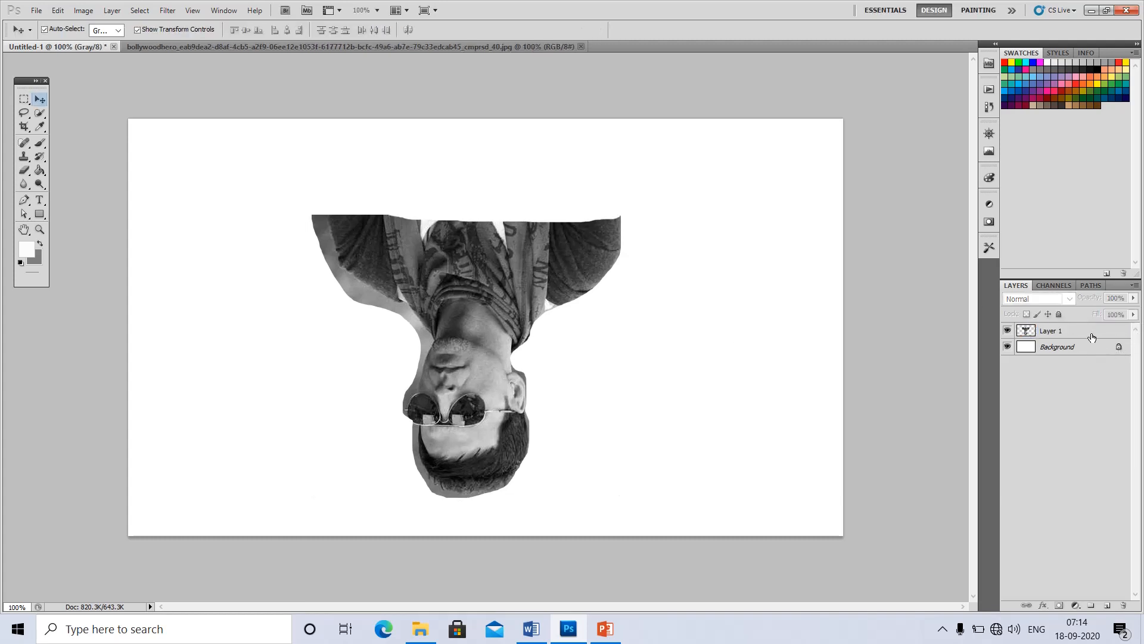
- Delete the cut-out layer from Untitled-1 and clear the existing lasso selection in the photo
drag(1093, 335, 1123, 600)
drag(1078, 331, 1124, 604)
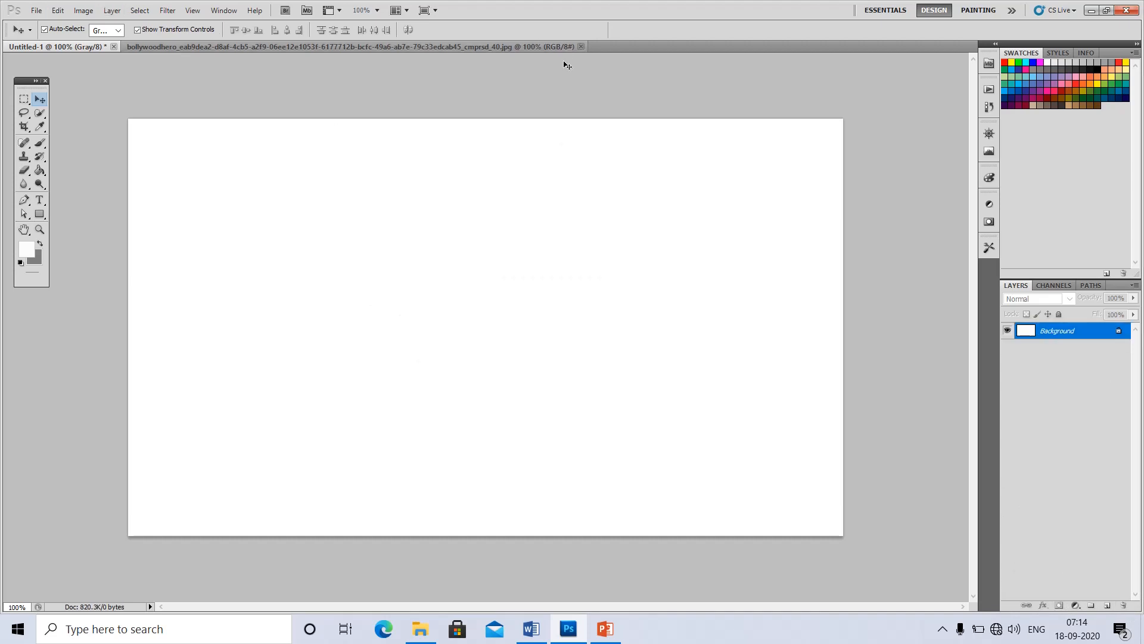
click(517, 45)
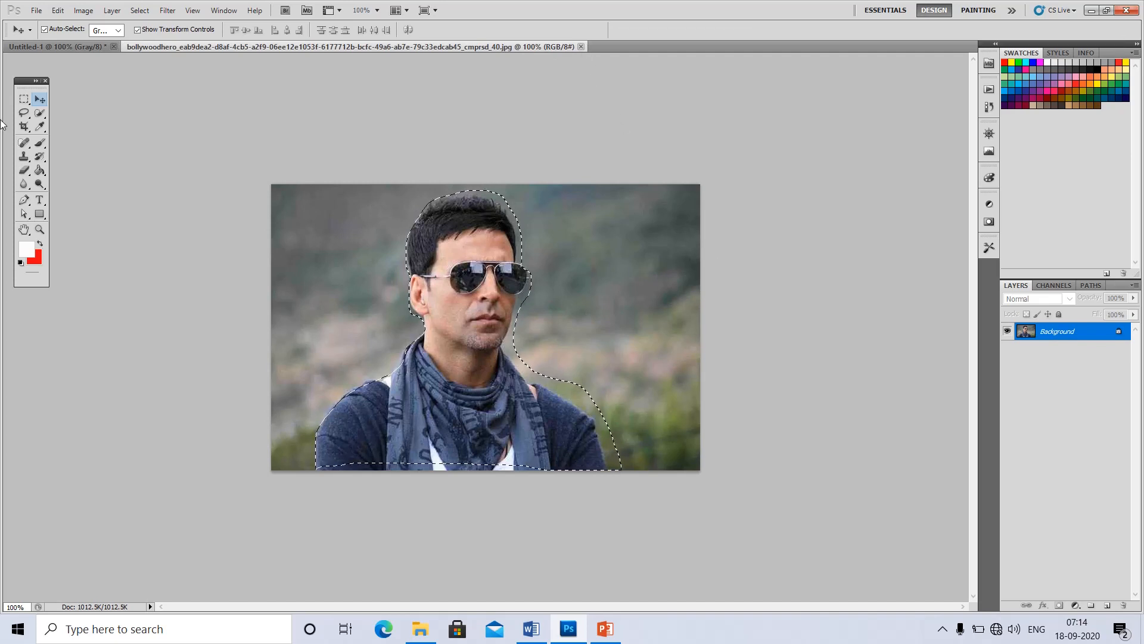
click(27, 119)
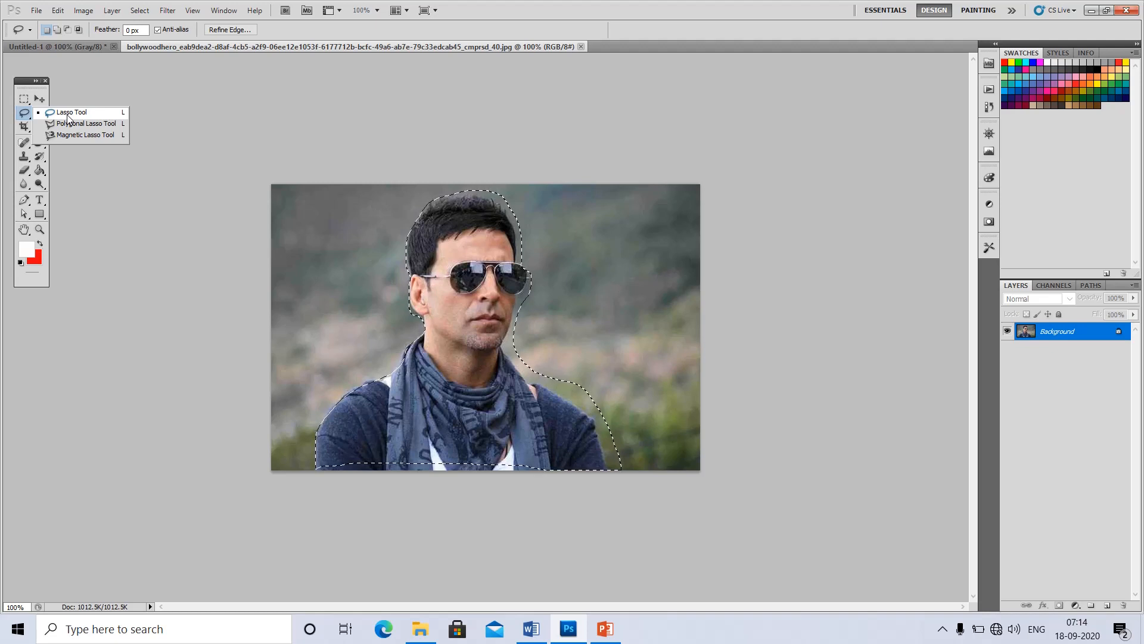
click(709, 351)
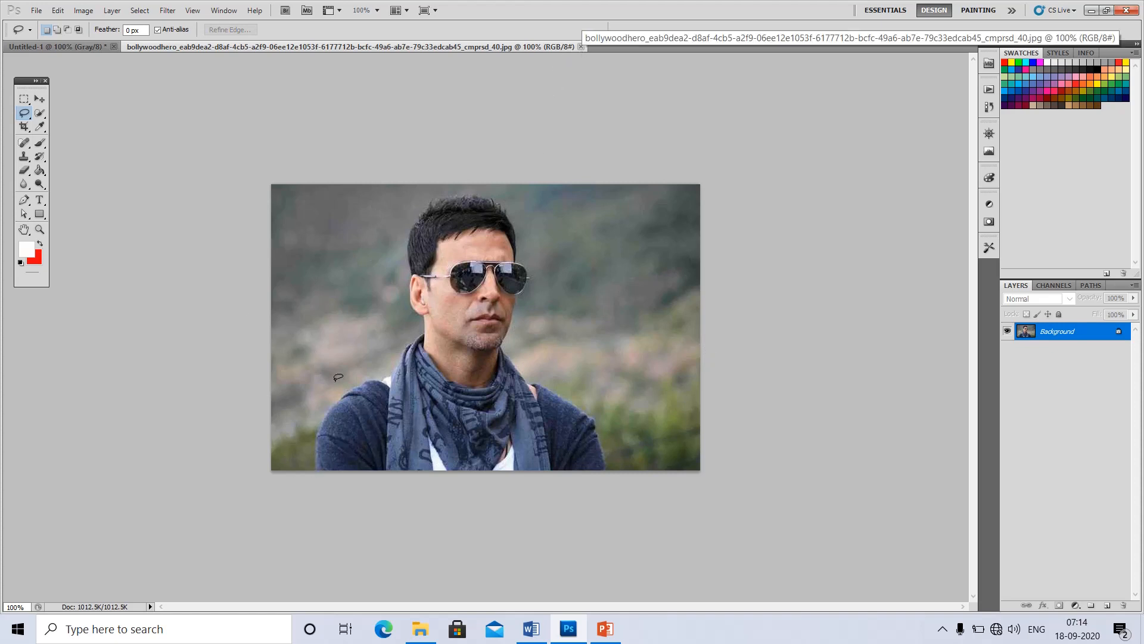
- Draw a new, looser Lasso selection around the man and move the cut-out into the Untitled-1 document
mouse_move(320, 466)
mouse_down()
mouse_move(316, 441)
mouse_move(352, 393)
mouse_move(390, 374)
mouse_up()
mouse_move(538, 307)
mouse_down()
mouse_move(537, 346)
mouse_move(619, 463)
mouse_move(387, 448)
mouse_move(320, 467)
mouse_up()
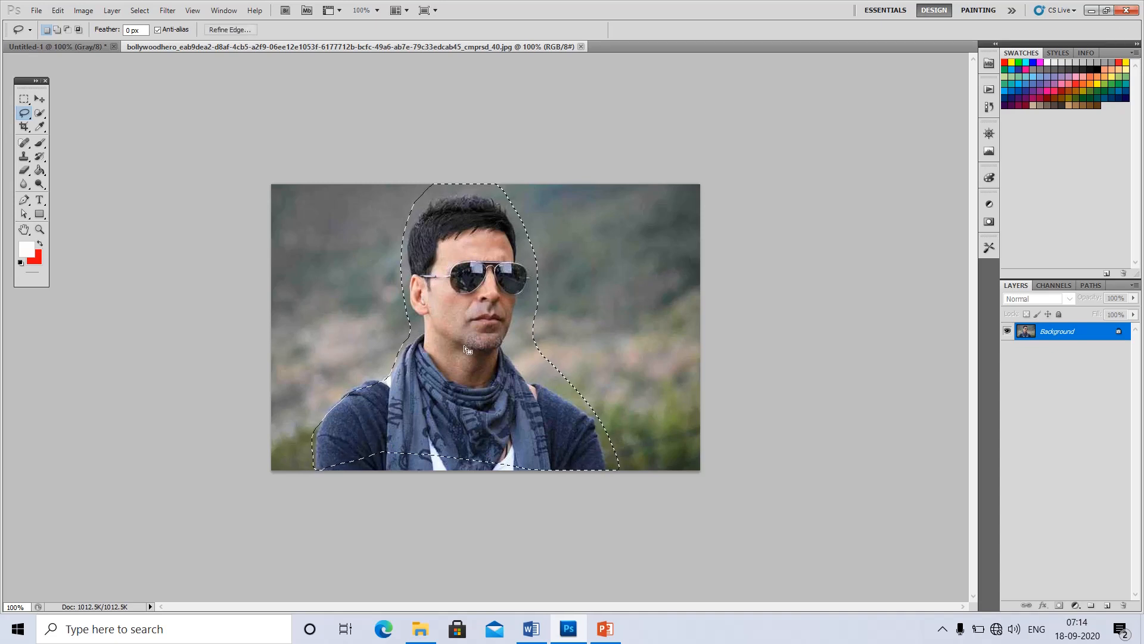
key(v)
mouse_move(465, 383)
mouse_down()
mouse_move(88, 81)
mouse_move(70, 50)
mouse_move(574, 399)
mouse_up()
click(793, 366)
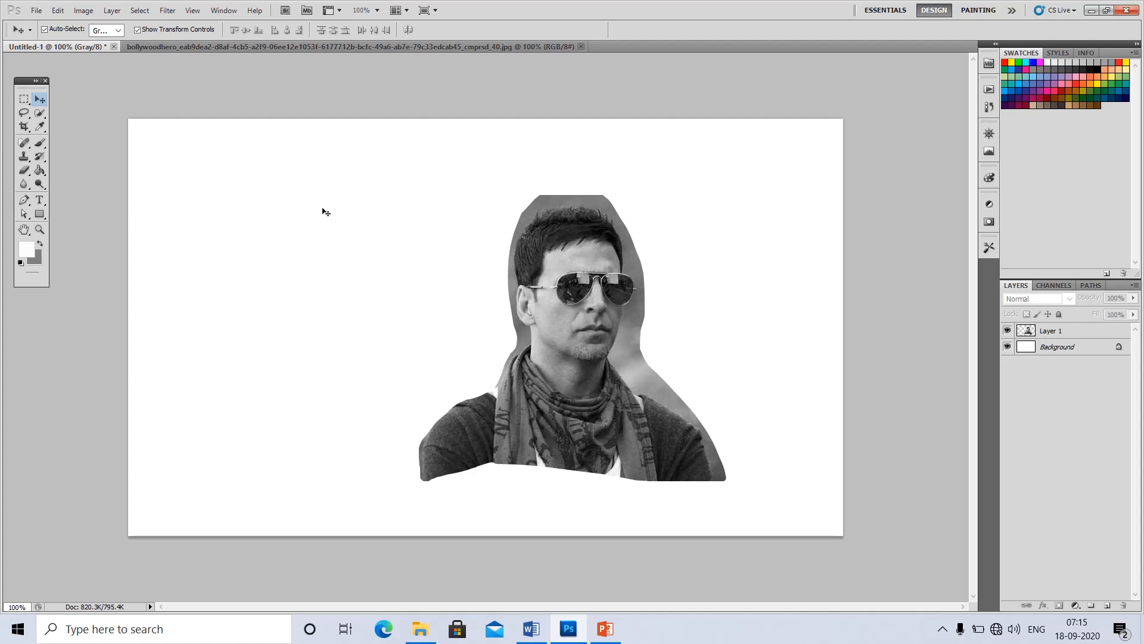
- Close the photo document and delete the man's cut-out layer from Untitled-1
click(545, 45)
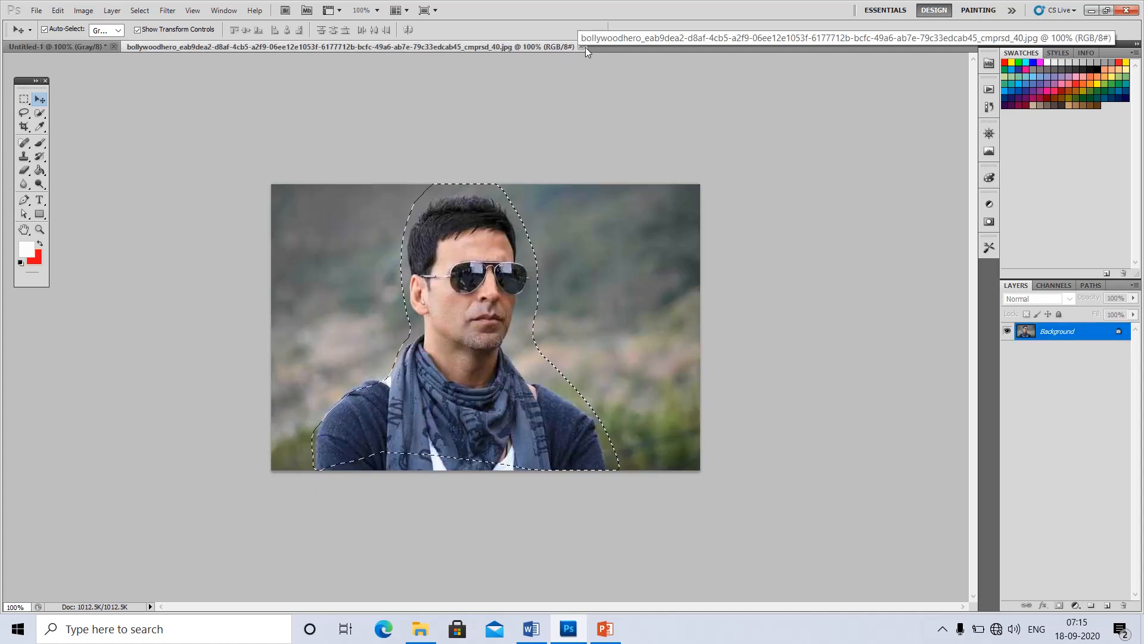
click(581, 47)
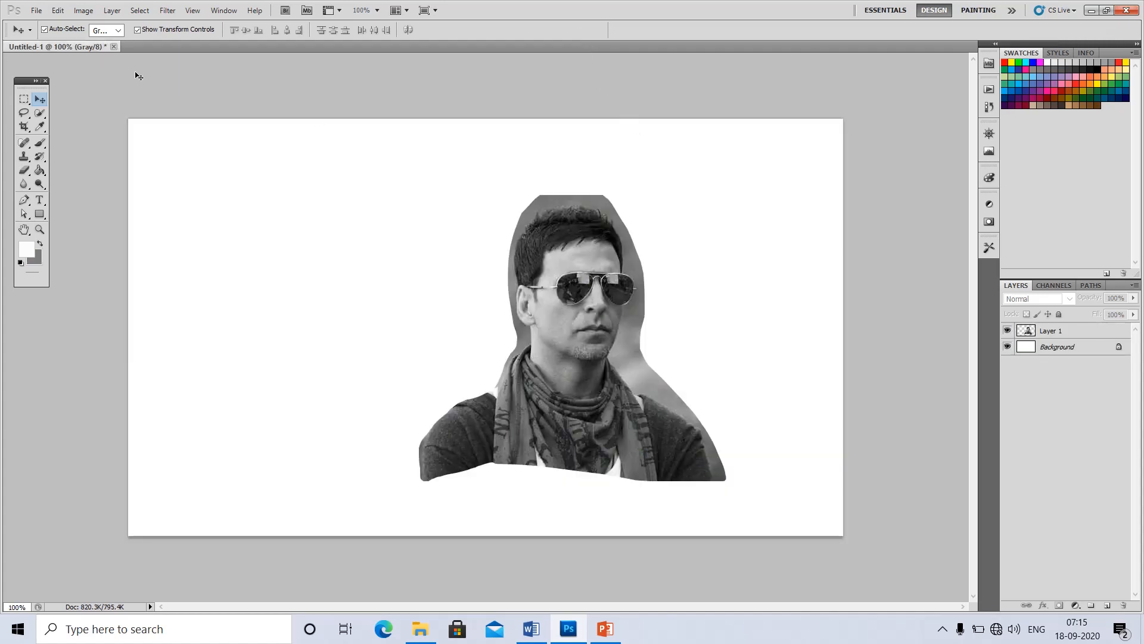
click(588, 329)
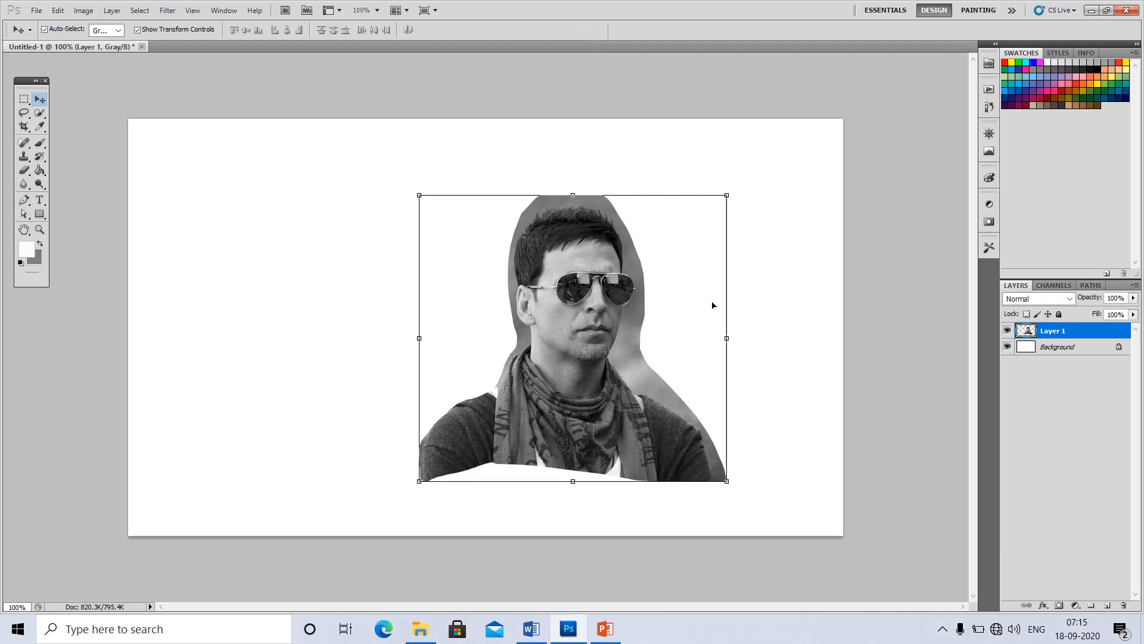
key(Delete)
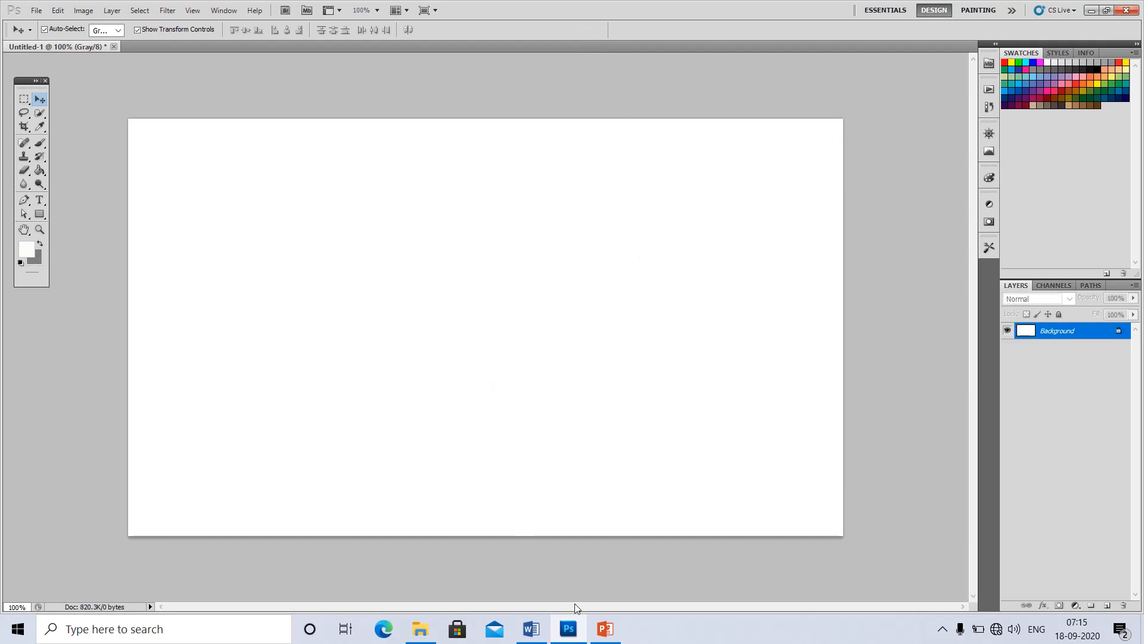
- Switch to the PowerPoint presentation and start the slide show from the Lasso Tool slide
click(606, 635)
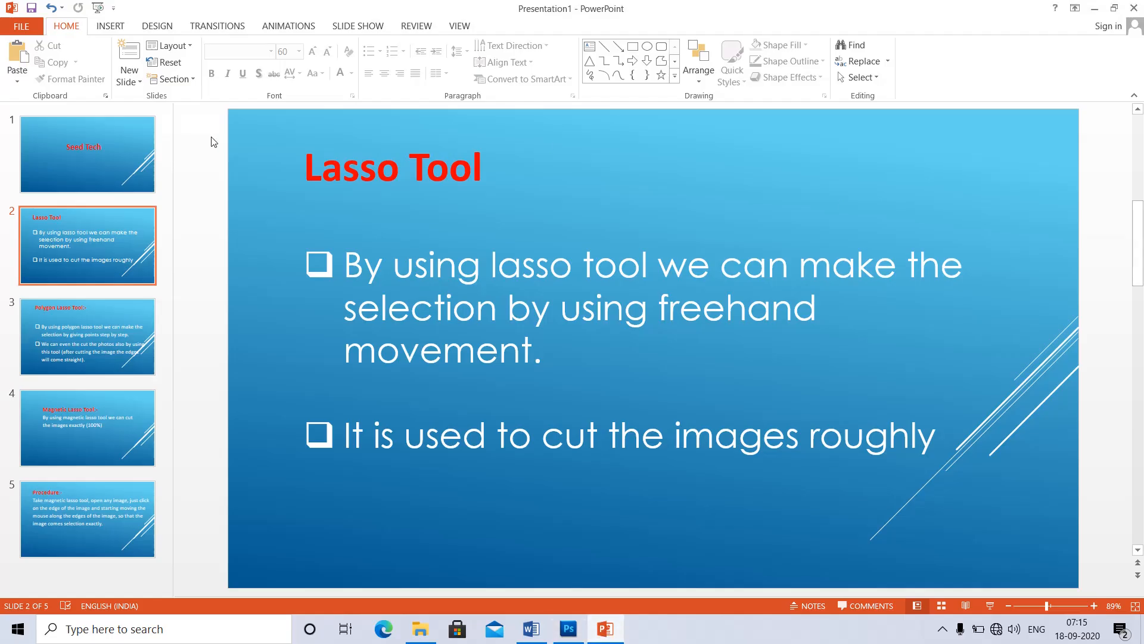
click(993, 607)
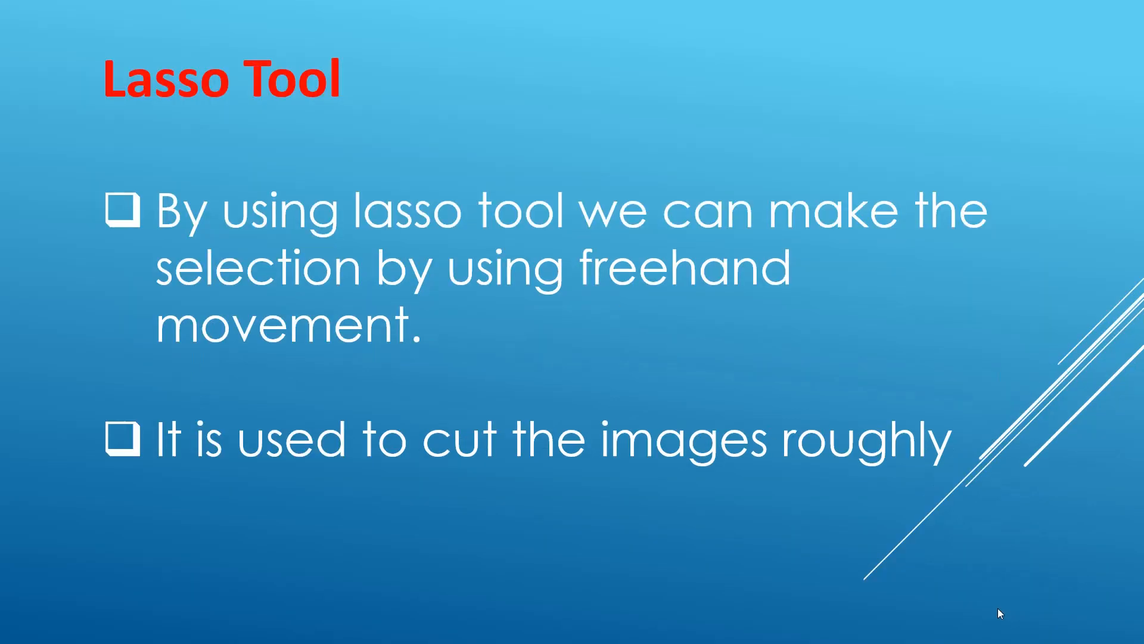
- Advance the slide show to the Polygon Lasso Tool slide
click(540, 445)
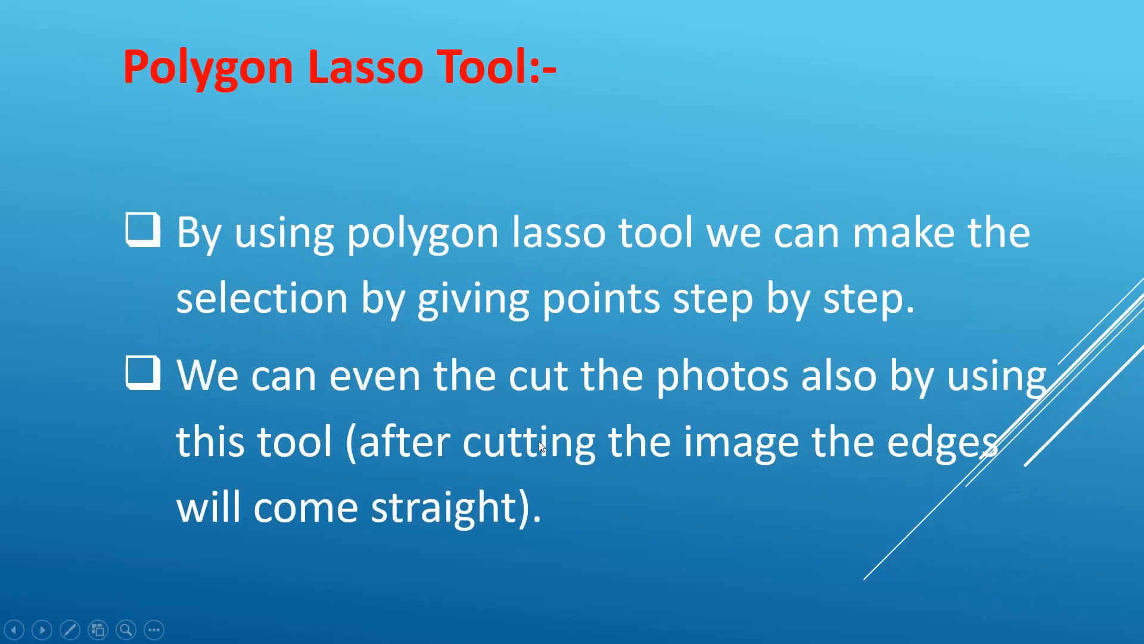
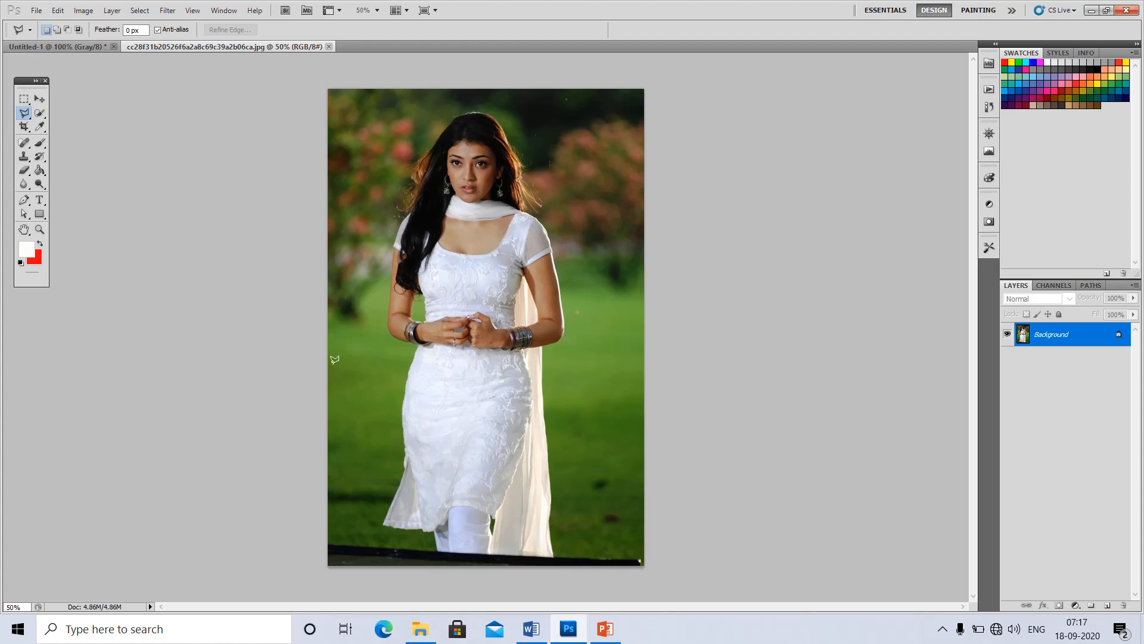
- Draw a closed four-sided Polygonal Lasso selection on the blank Untitled-1 canvas
click(72, 48)
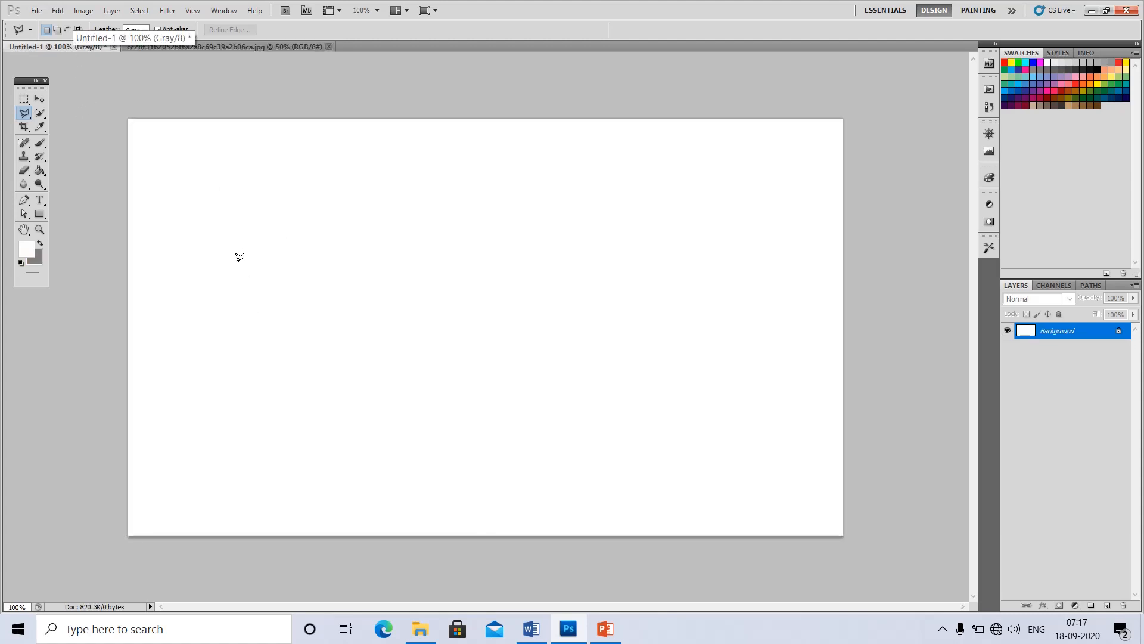
click(274, 430)
click(278, 292)
click(463, 294)
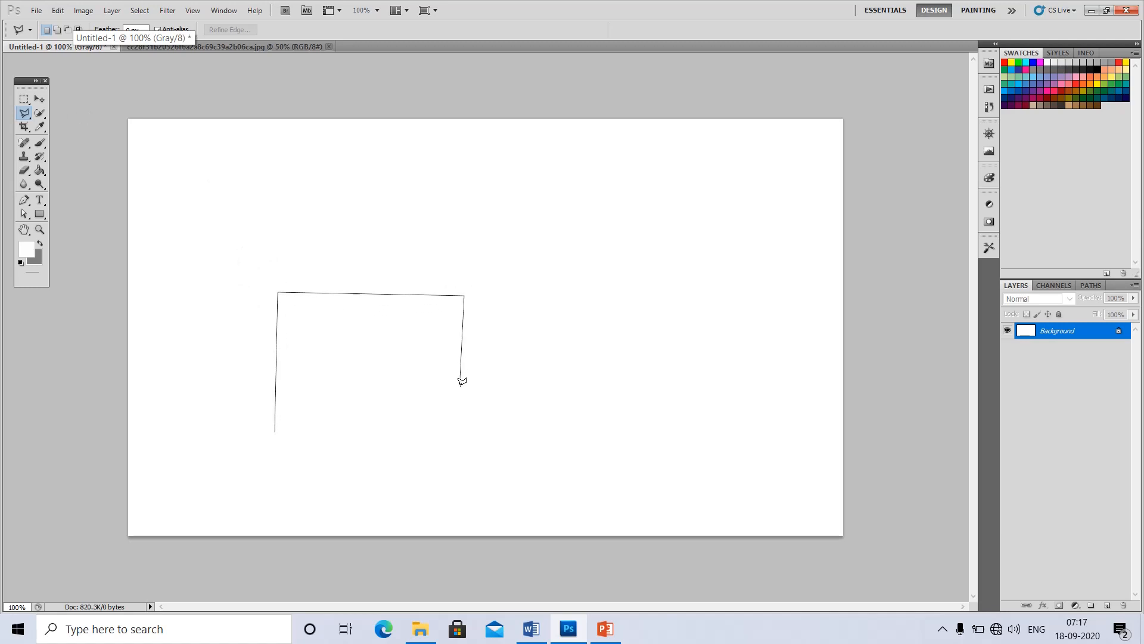
click(457, 426)
click(277, 428)
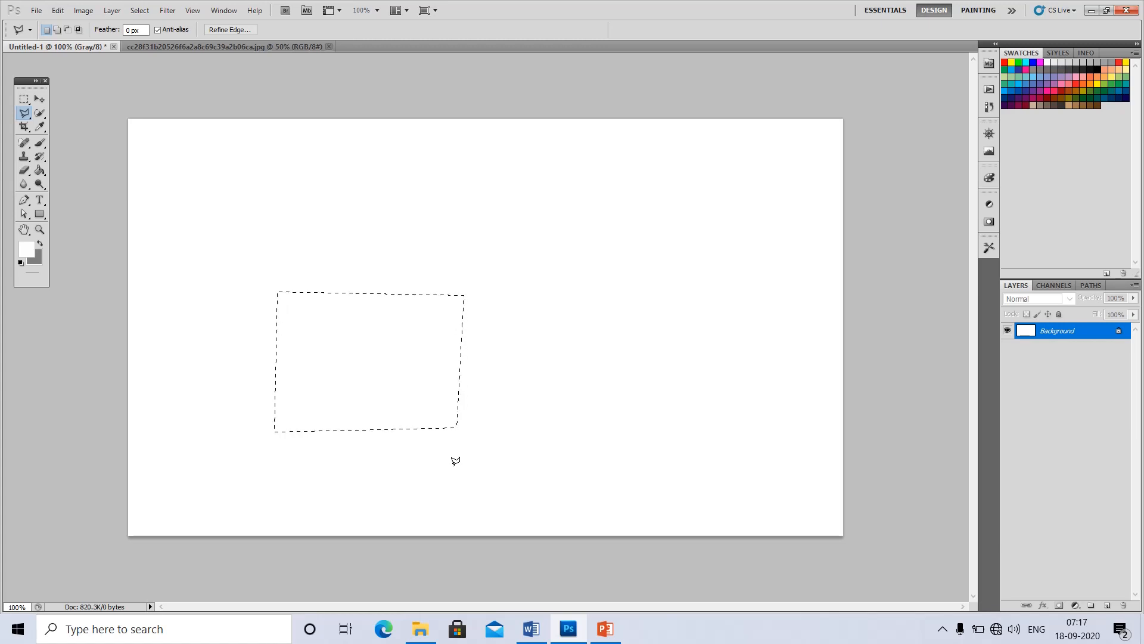
- Open the Fill settings, cancel them and clear the four-sided selection
key(shift+F5)
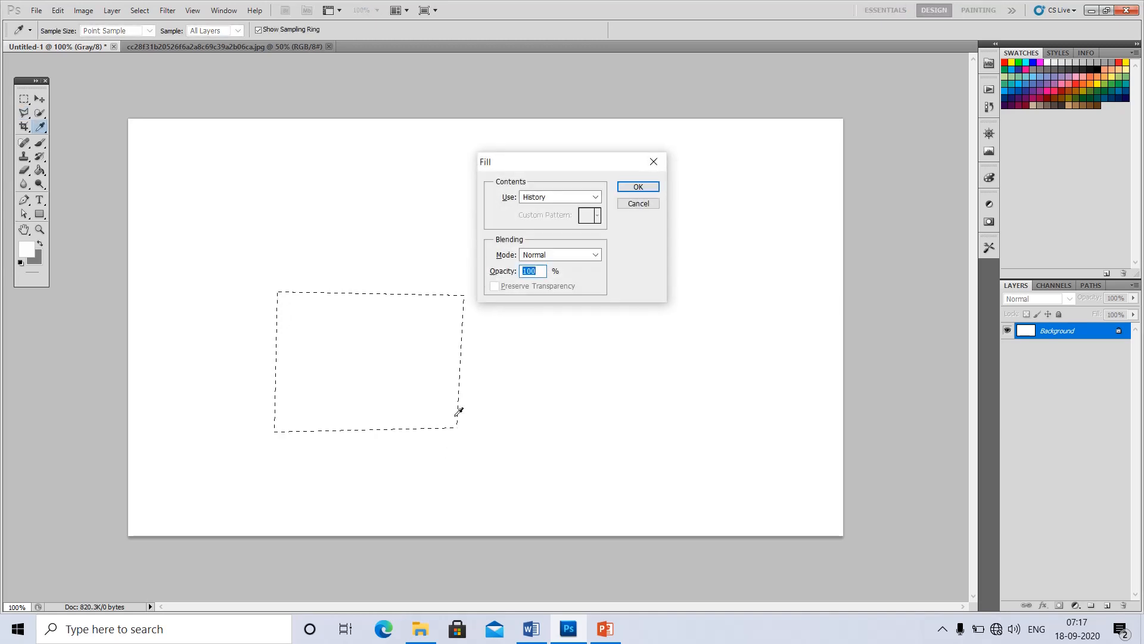
click(645, 204)
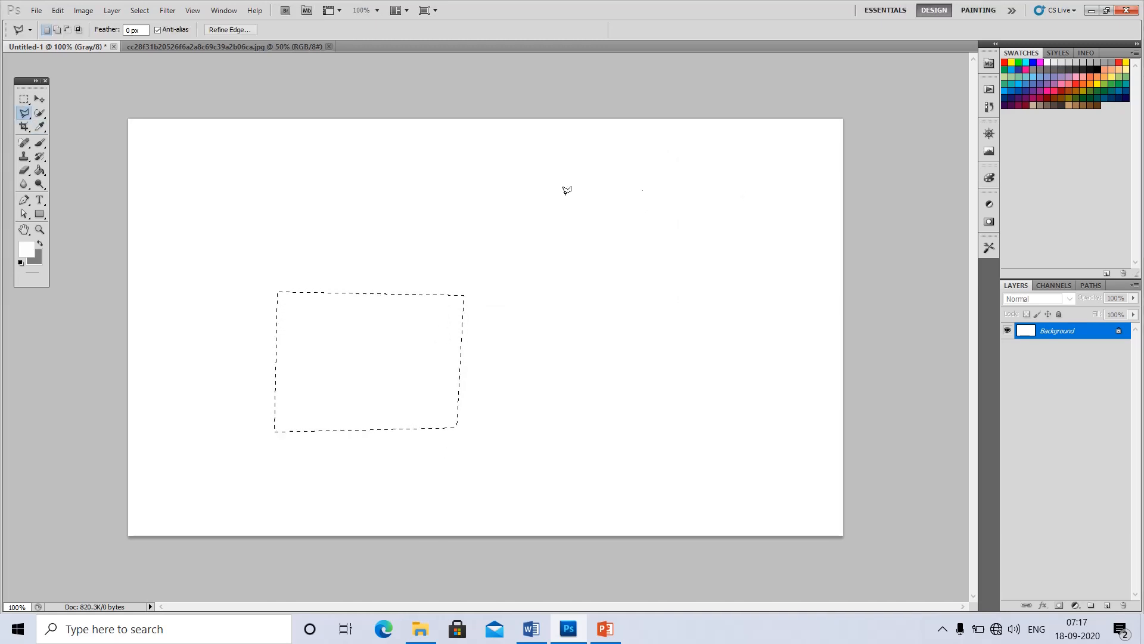
key(ctrl+d)
- Trace a closed Polygonal Lasso selection around the woman in the photo document, following the edges of her dress, arms and hair
click(302, 48)
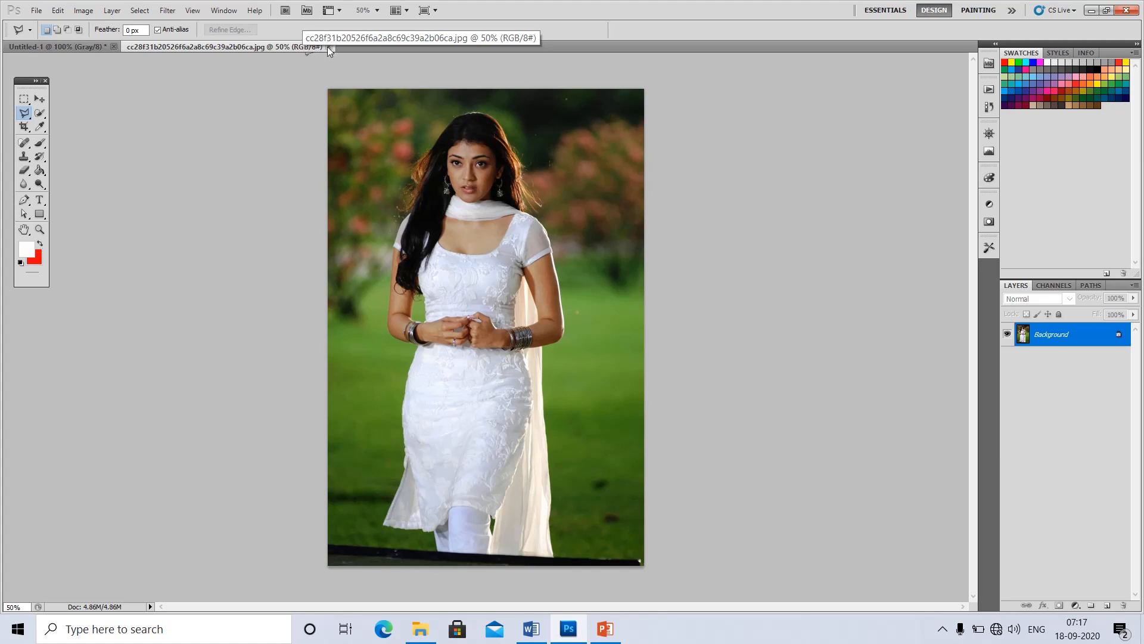
double_click(307, 57)
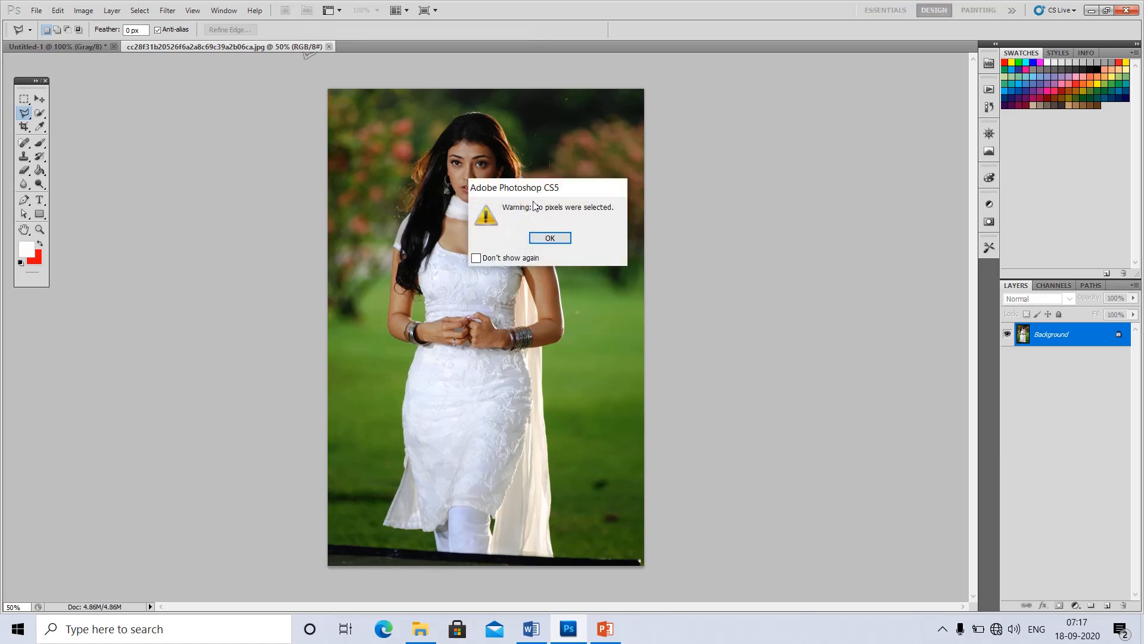
click(549, 238)
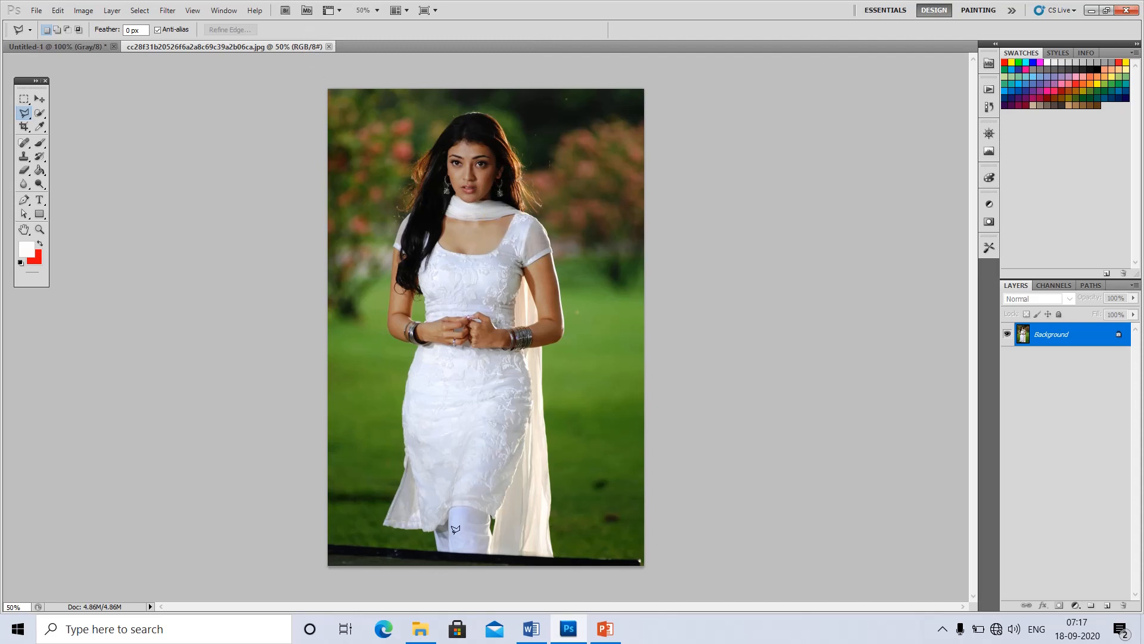
click(442, 561)
click(545, 347)
click(557, 558)
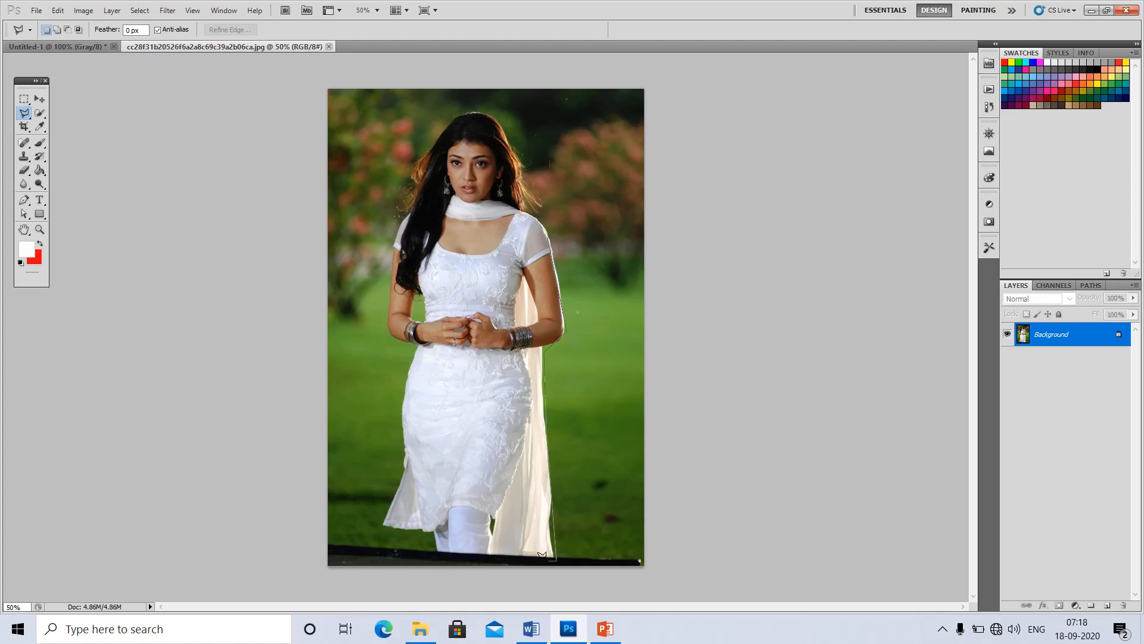
click(438, 551)
click(434, 527)
click(380, 525)
click(405, 468)
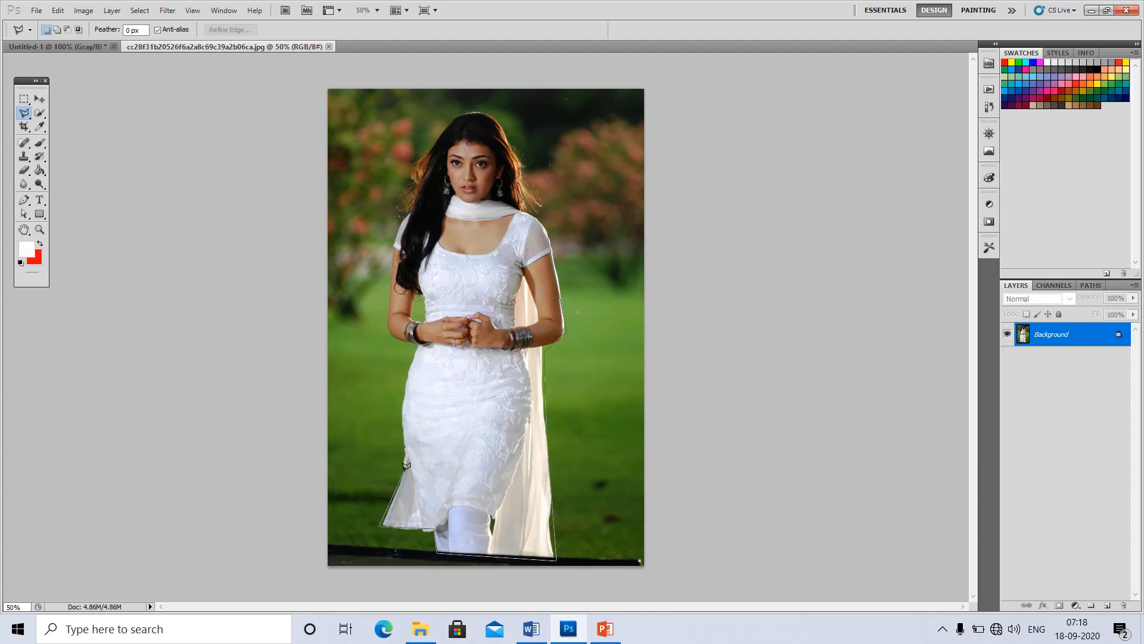
click(404, 406)
click(416, 345)
click(492, 113)
click(549, 233)
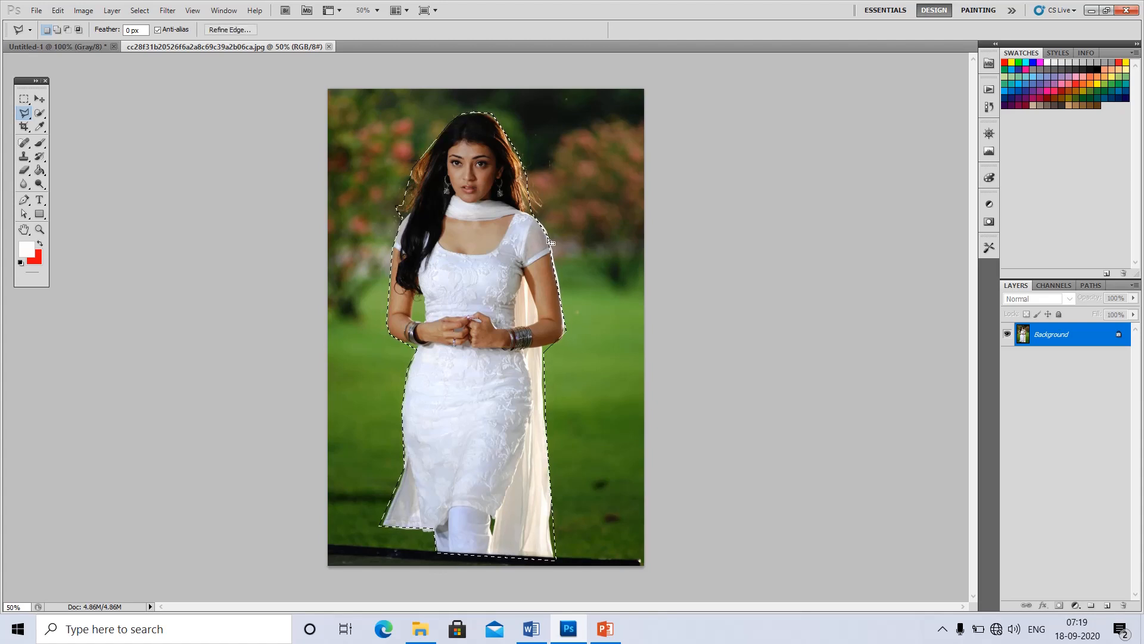
- Move the woman's cut-out into the Untitled-1 document and shift it down to bring her face onto the canvas
click(39, 100)
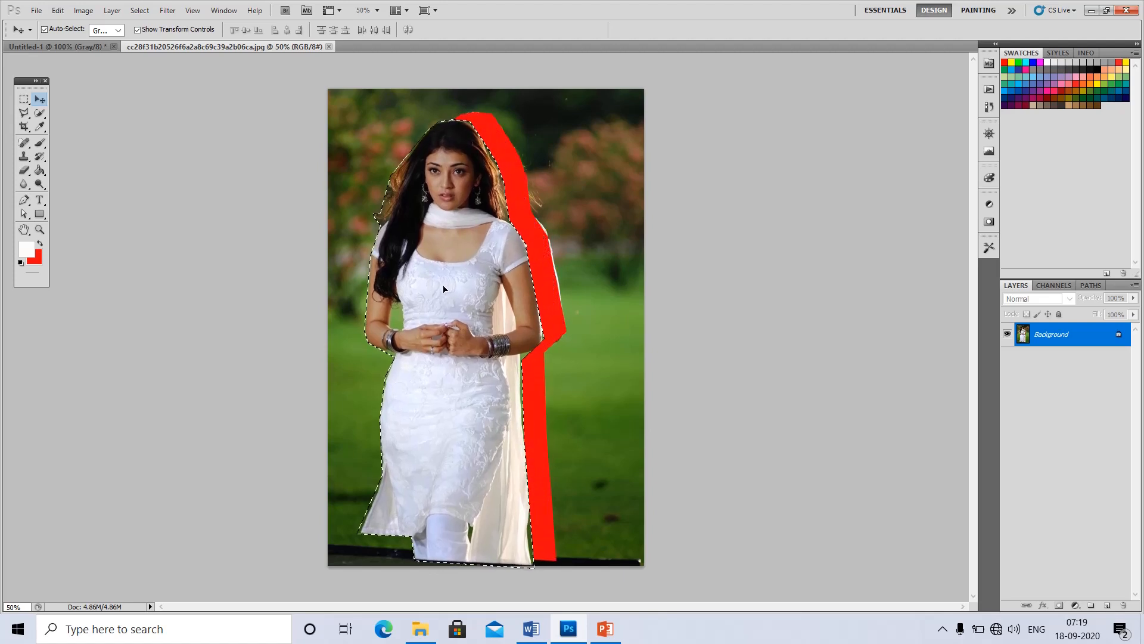
drag(444, 289, 359, 327)
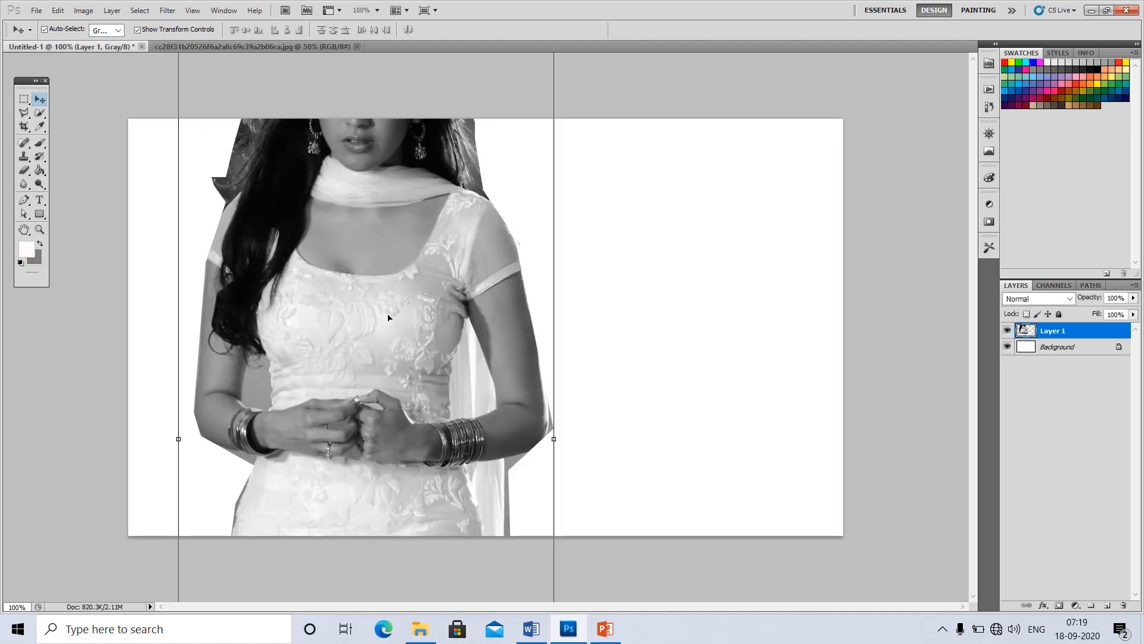
drag(393, 266, 438, 346)
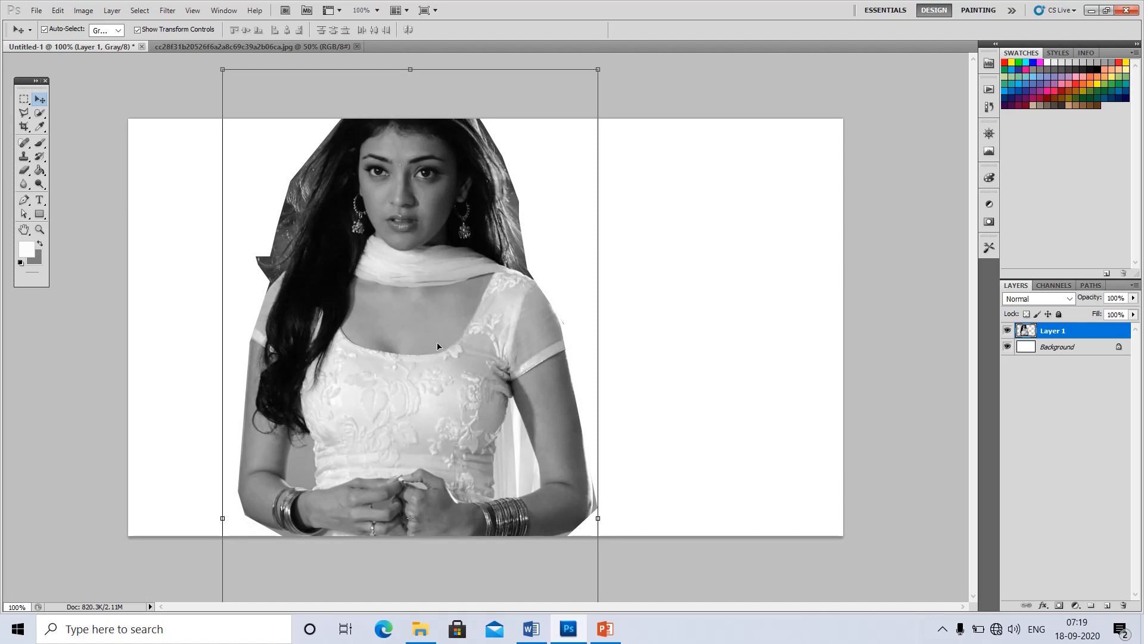
- Scale the woman's cut-out proportionally to about 40% and place it near the middle of the canvas
key(ctrl+t)
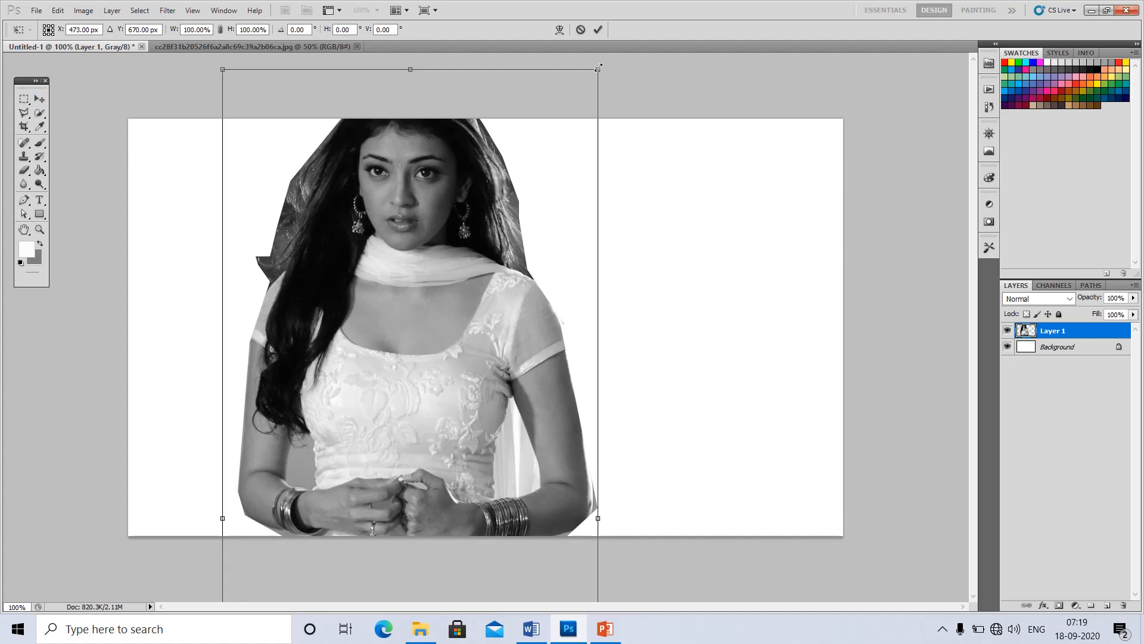
drag(597, 69, 507, 287)
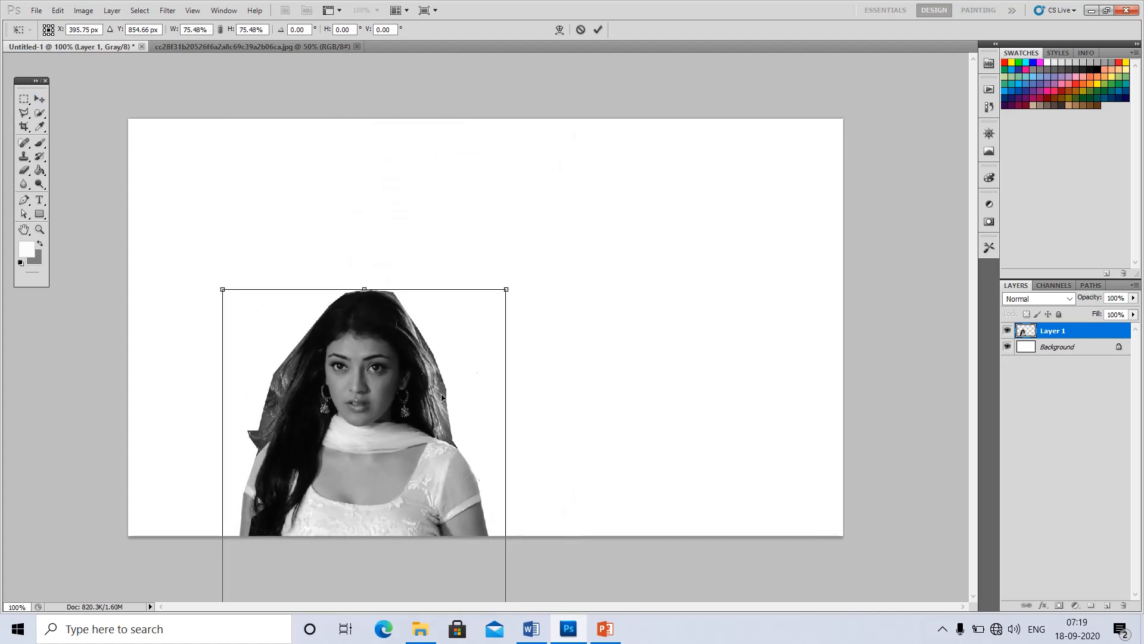
drag(388, 412, 412, 228)
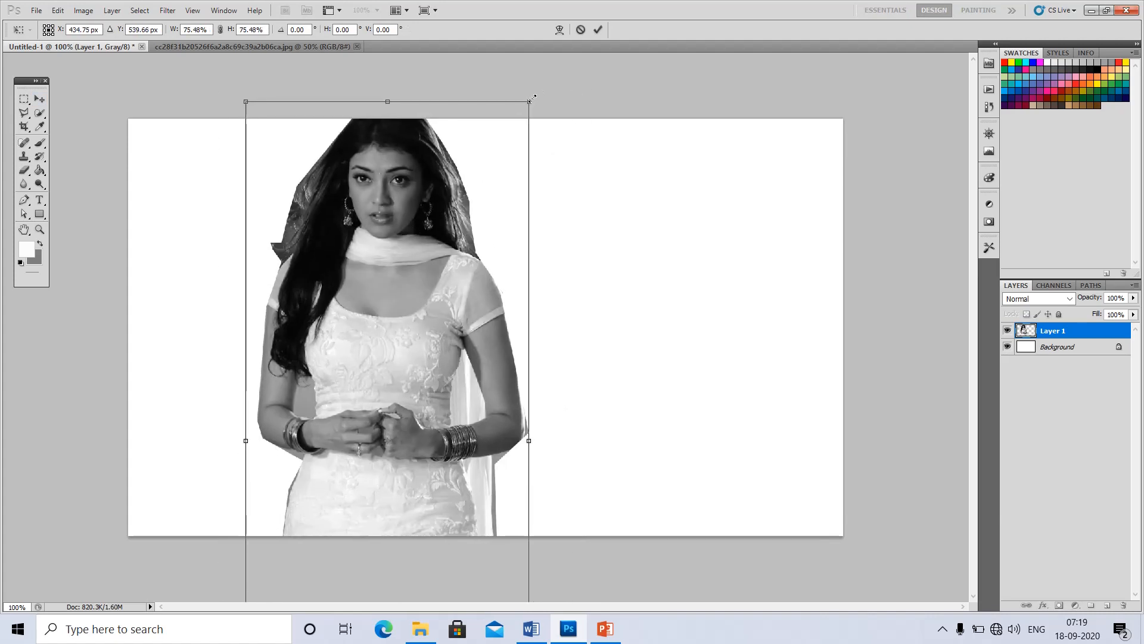
drag(532, 98, 449, 266)
drag(391, 417, 381, 308)
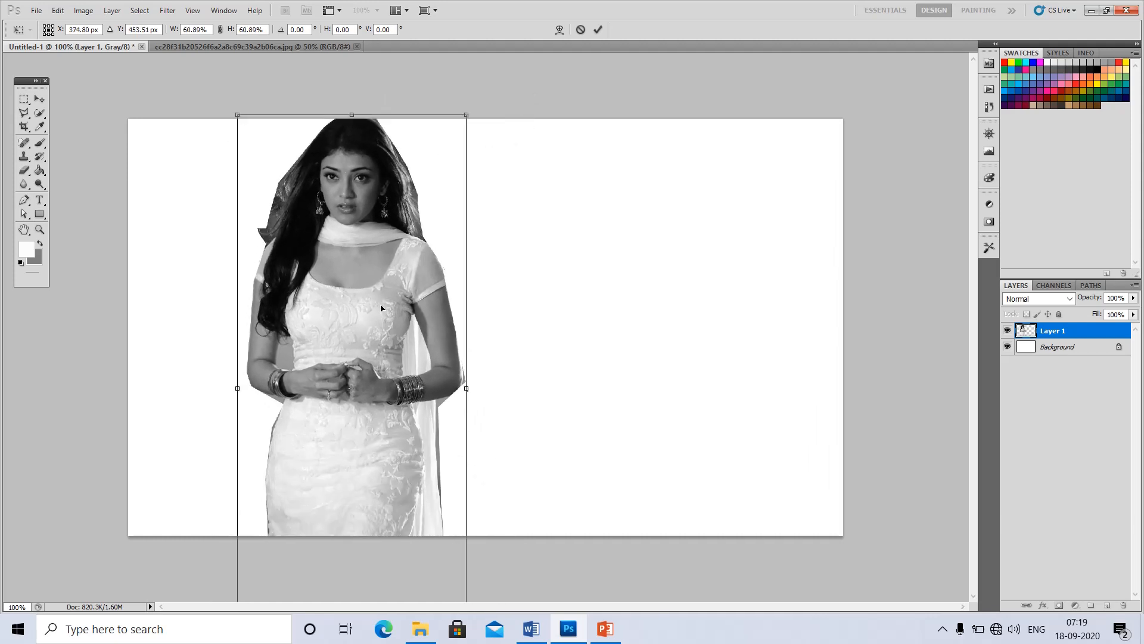
drag(466, 114, 388, 299)
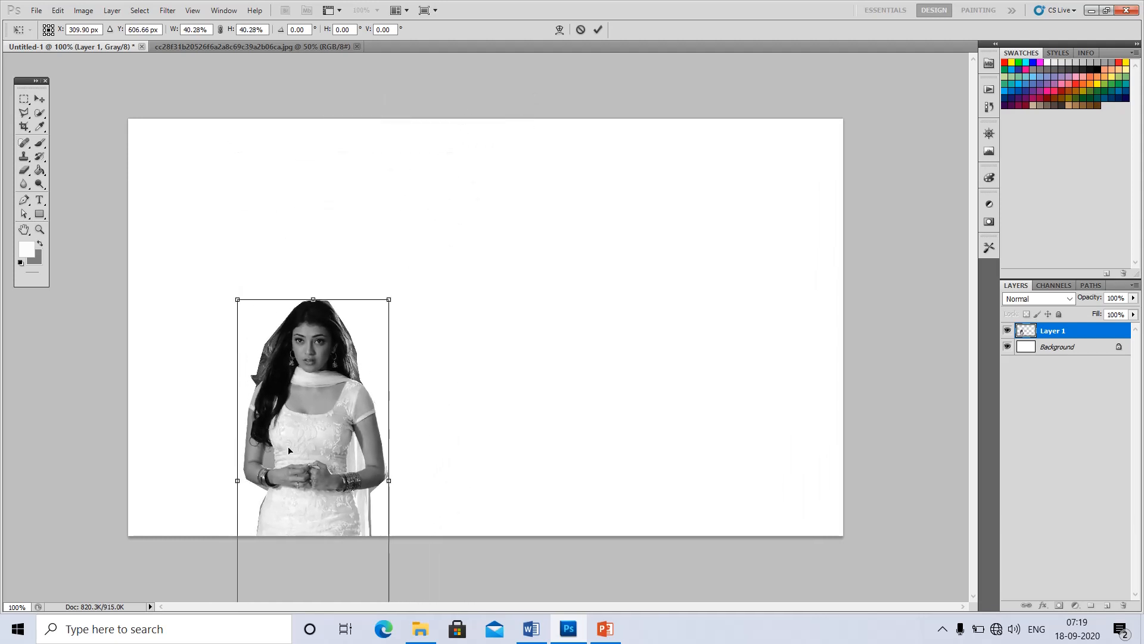
drag(363, 392, 503, 289)
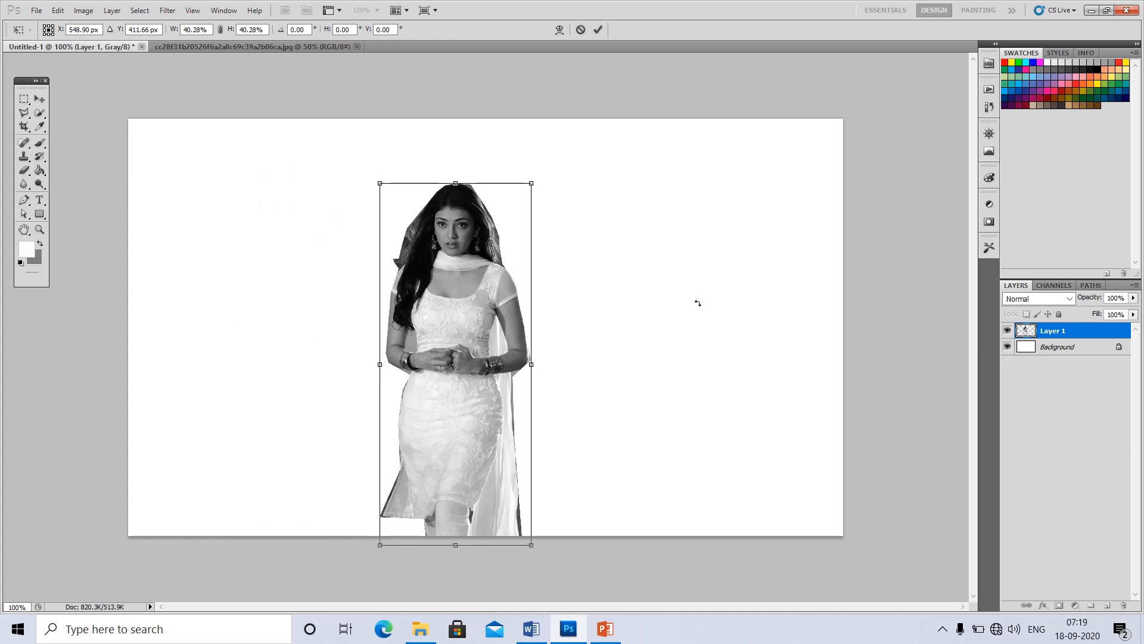
key(Return)
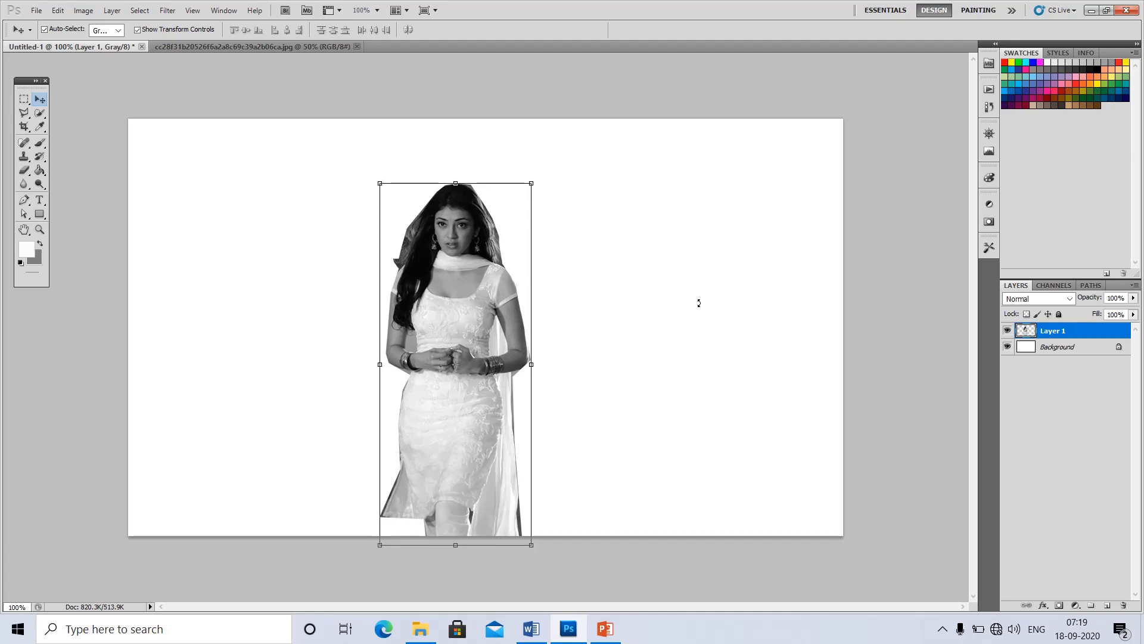
key(Delete)
key(ctrl+z)
click(705, 308)
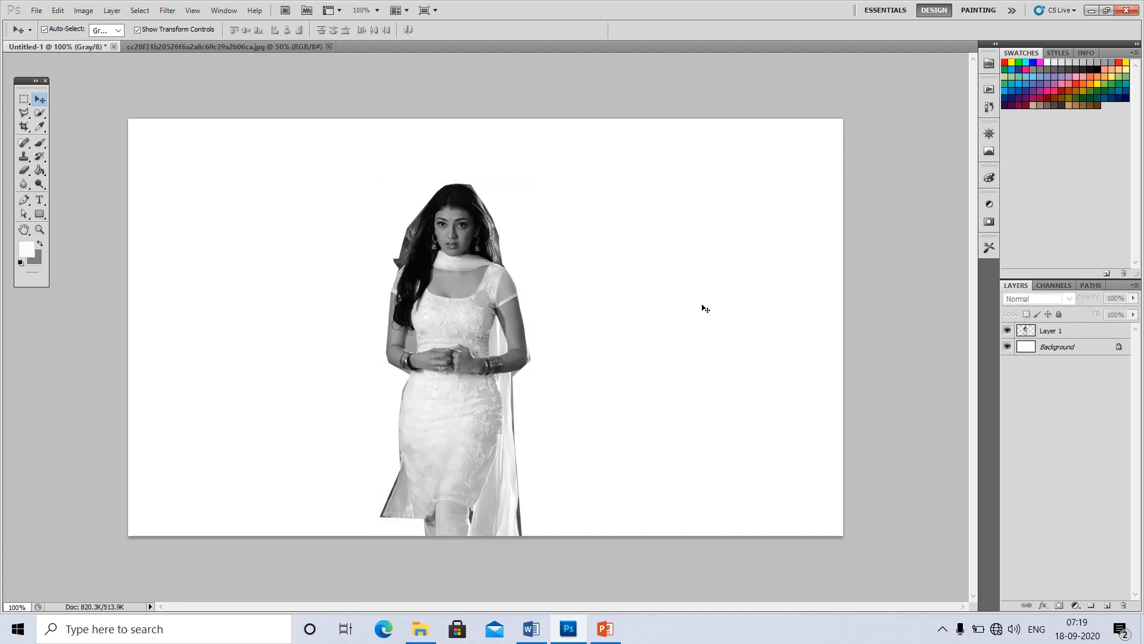
- Erase the leftover background around the woman's hair and elbow on Layer 1 with the Eraser at size 25
key(ctrl+plus)
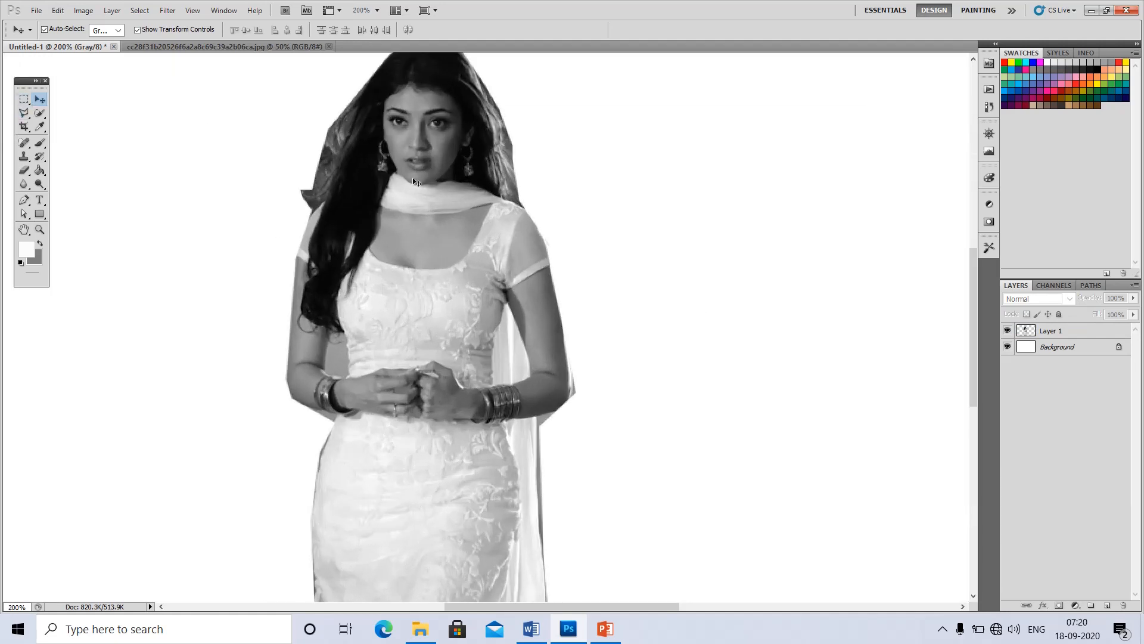
drag(414, 182, 455, 264)
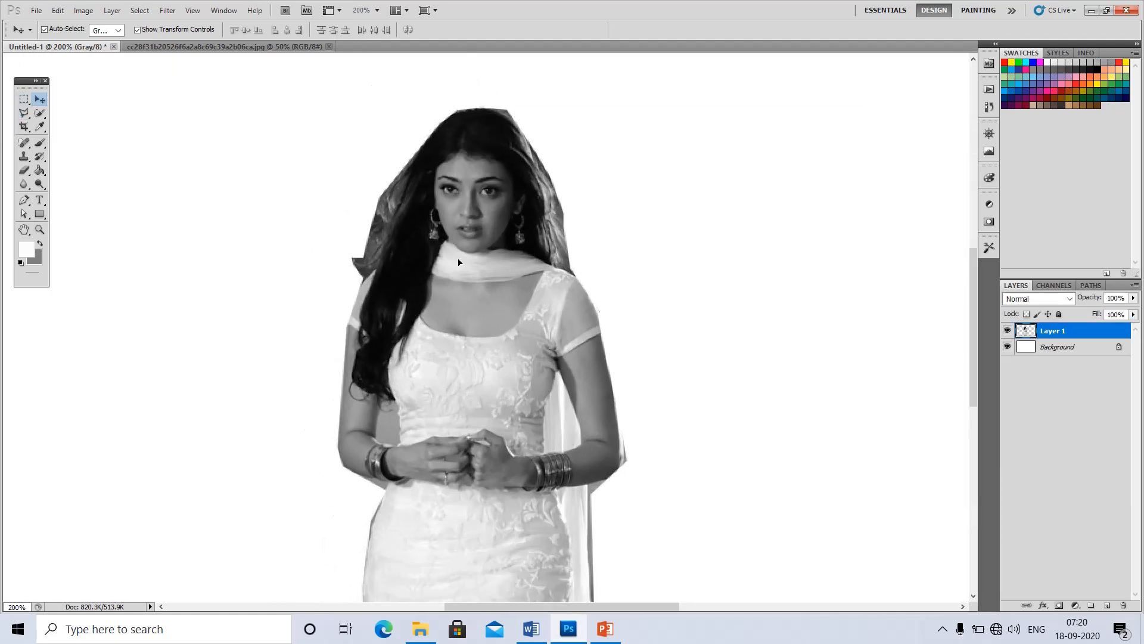
click(24, 157)
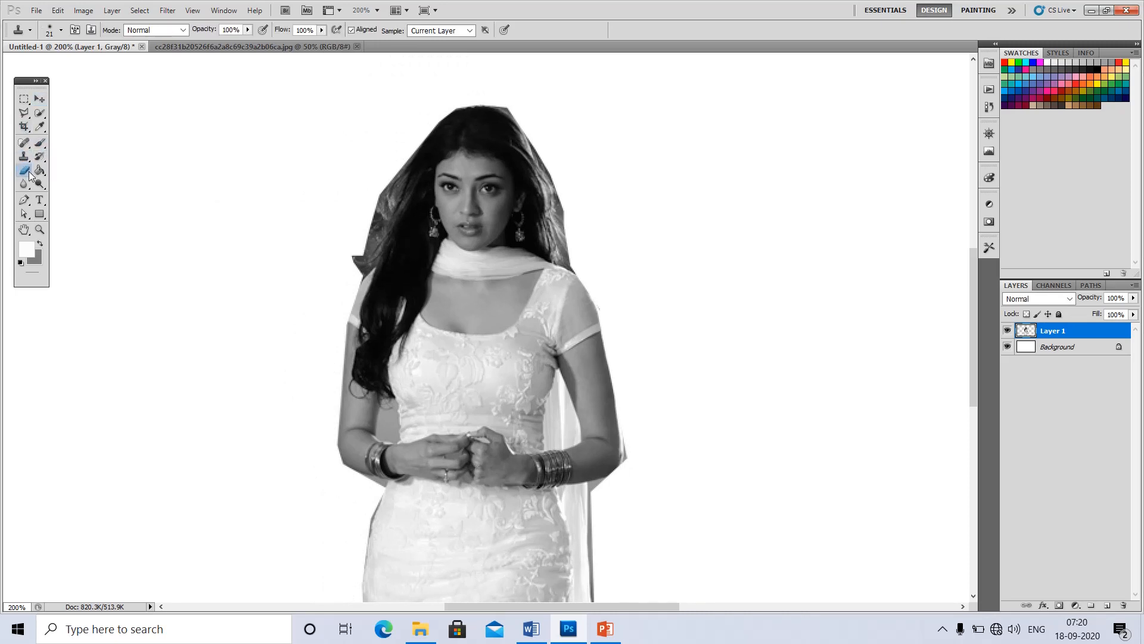
click(24, 170)
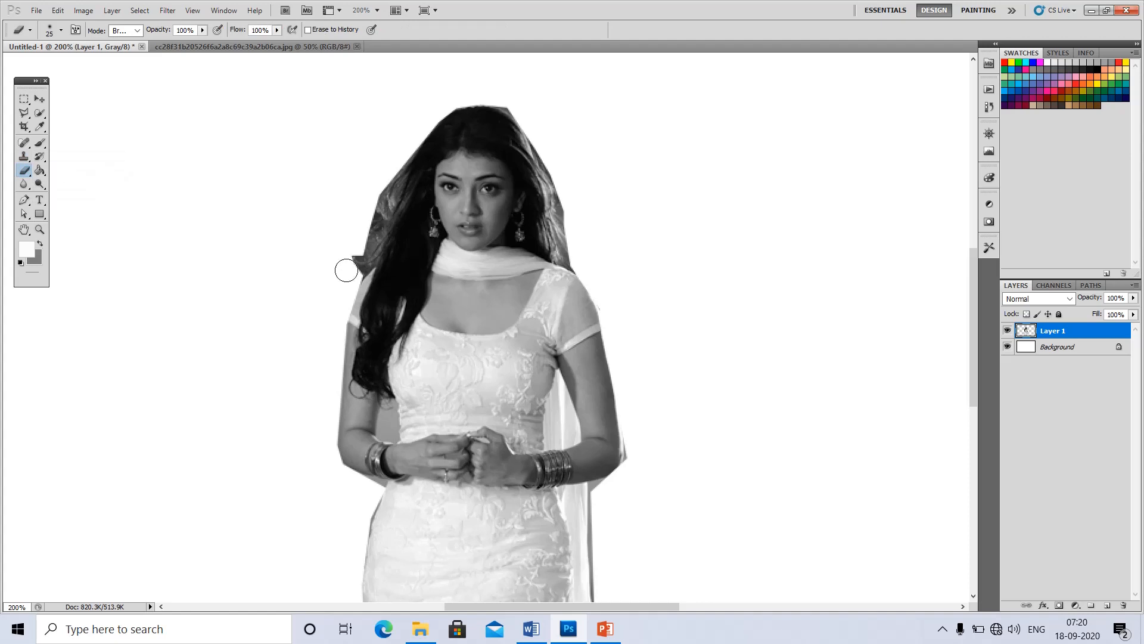
mouse_move(347, 265)
mouse_down()
mouse_move(398, 164)
mouse_move(352, 266)
mouse_up()
mouse_move(531, 121)
mouse_down()
mouse_move(497, 97)
mouse_move(529, 117)
mouse_move(554, 162)
mouse_move(580, 254)
mouse_move(542, 140)
mouse_move(583, 215)
mouse_move(582, 261)
mouse_move(561, 206)
mouse_move(575, 251)
mouse_up()
drag(576, 255, 545, 145)
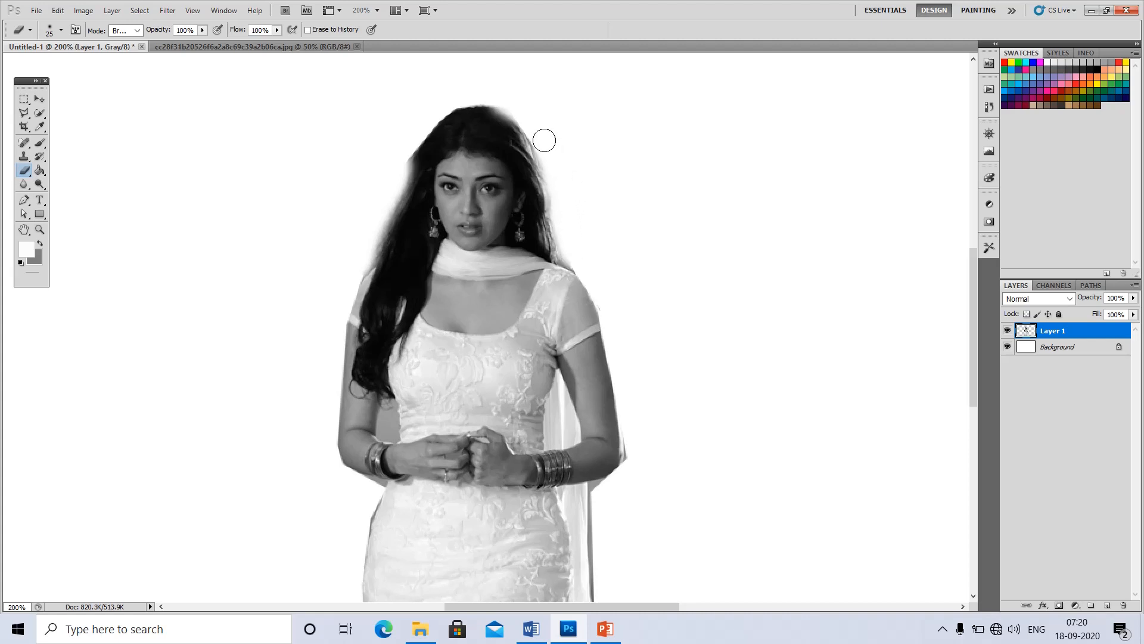
mouse_move(635, 435)
mouse_down()
mouse_move(635, 466)
mouse_move(634, 440)
mouse_move(613, 486)
mouse_move(647, 486)
mouse_move(750, 432)
mouse_up()
- Move the cleaned-up cut-out slightly up on the canvas and deselect its layer
key(ctrl+minus)
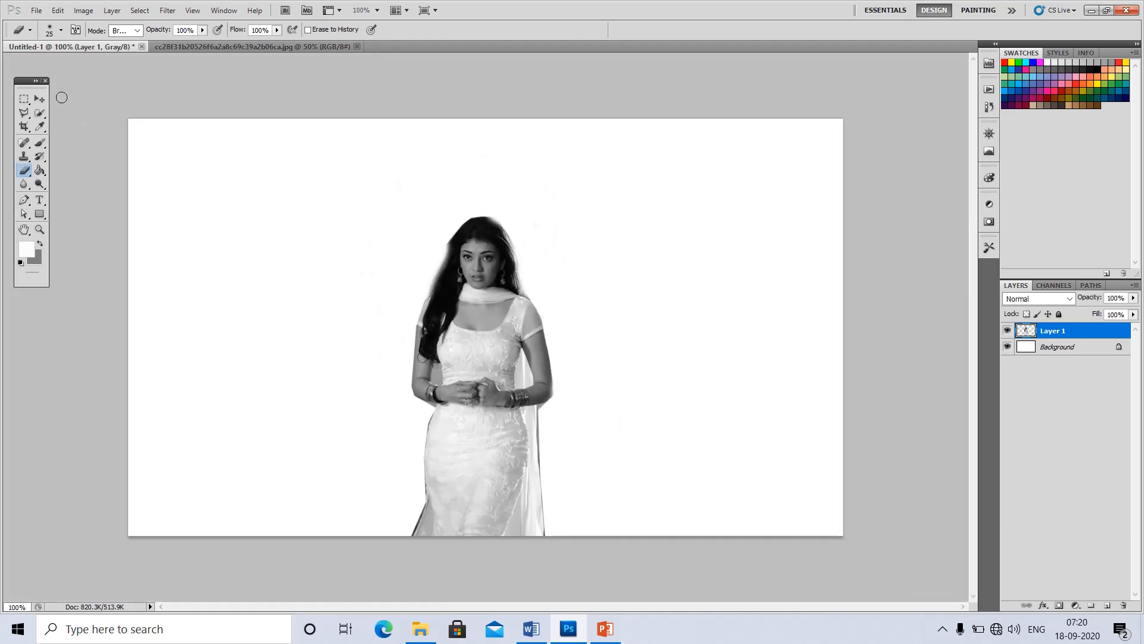
click(41, 100)
drag(500, 428, 477, 400)
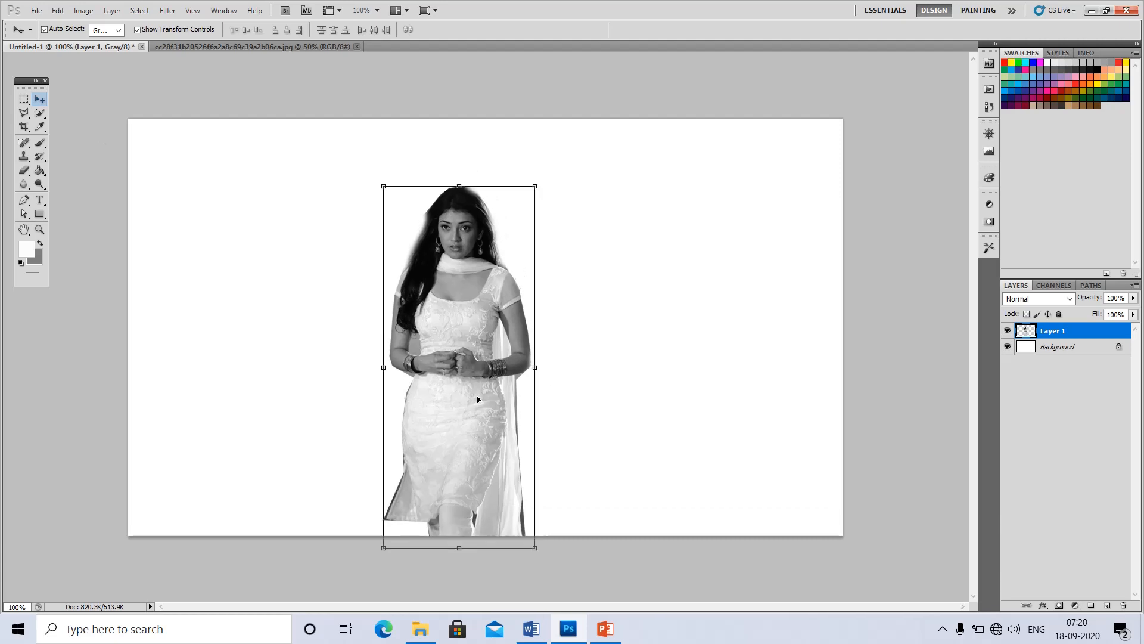
click(665, 305)
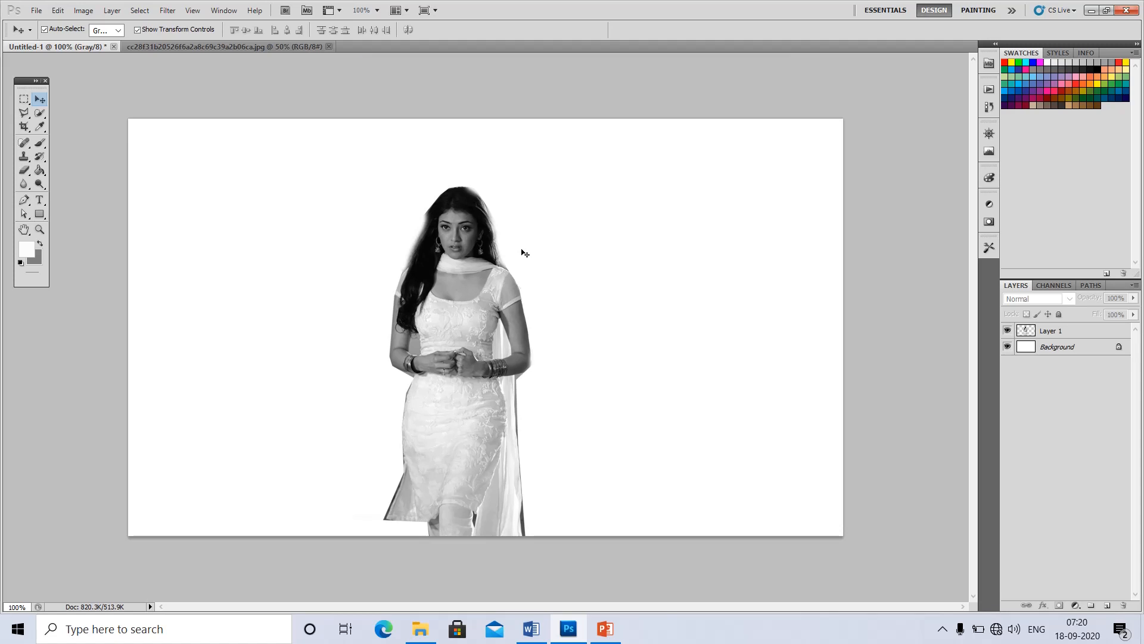
- Open the picture blog-virtual-background-desert from the background-color folder
key(ctrl+o)
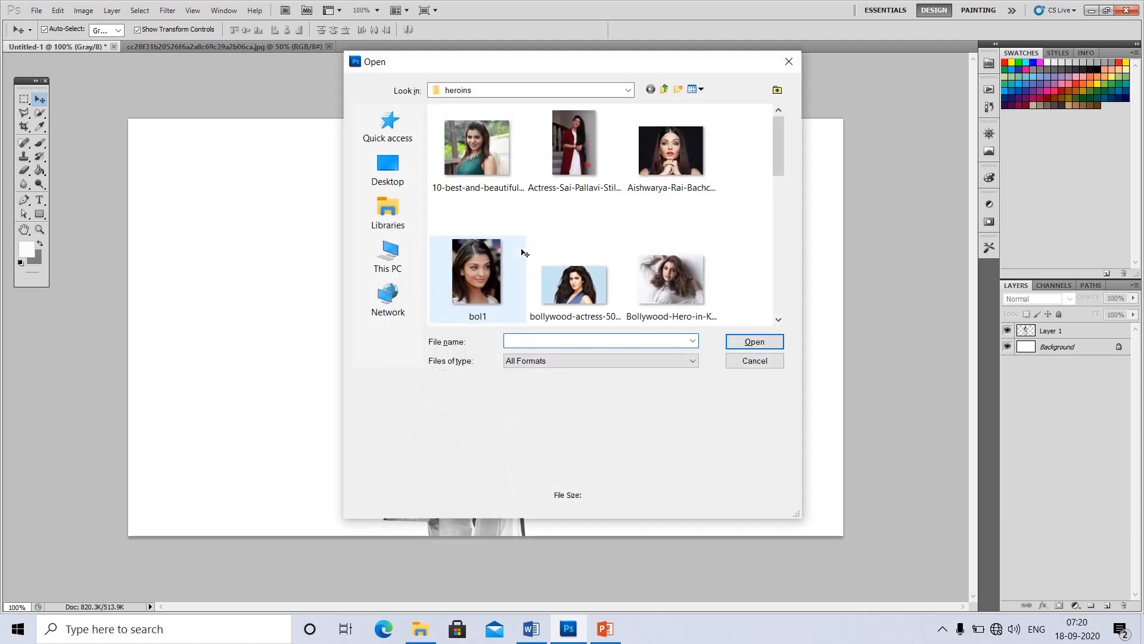
click(628, 90)
click(518, 227)
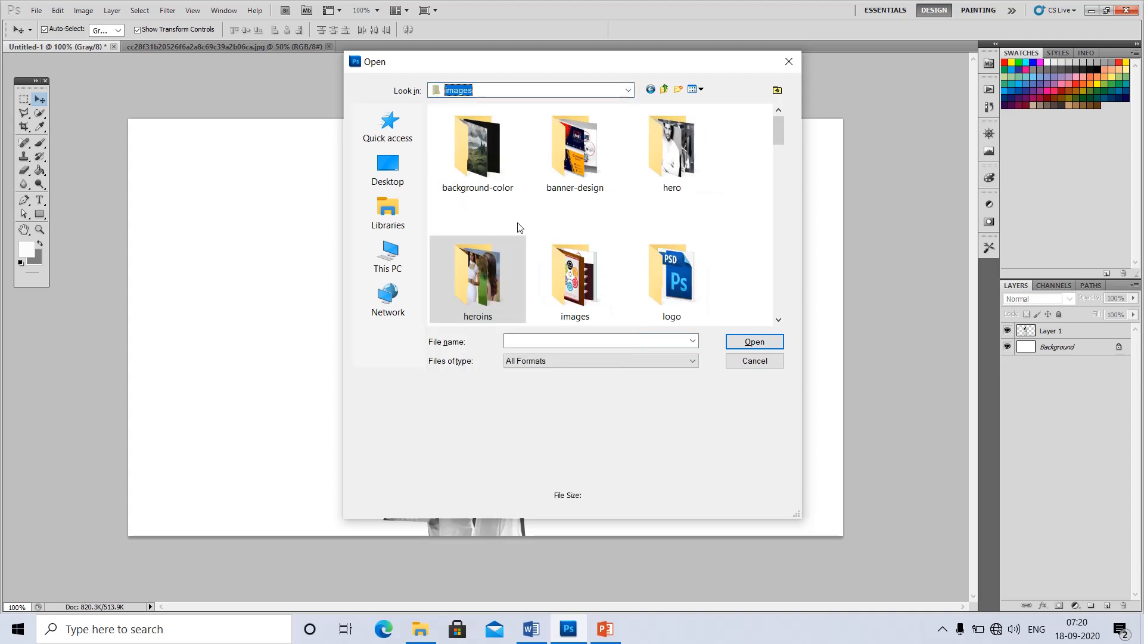
double_click(470, 166)
scroll(469, 166, down, 6)
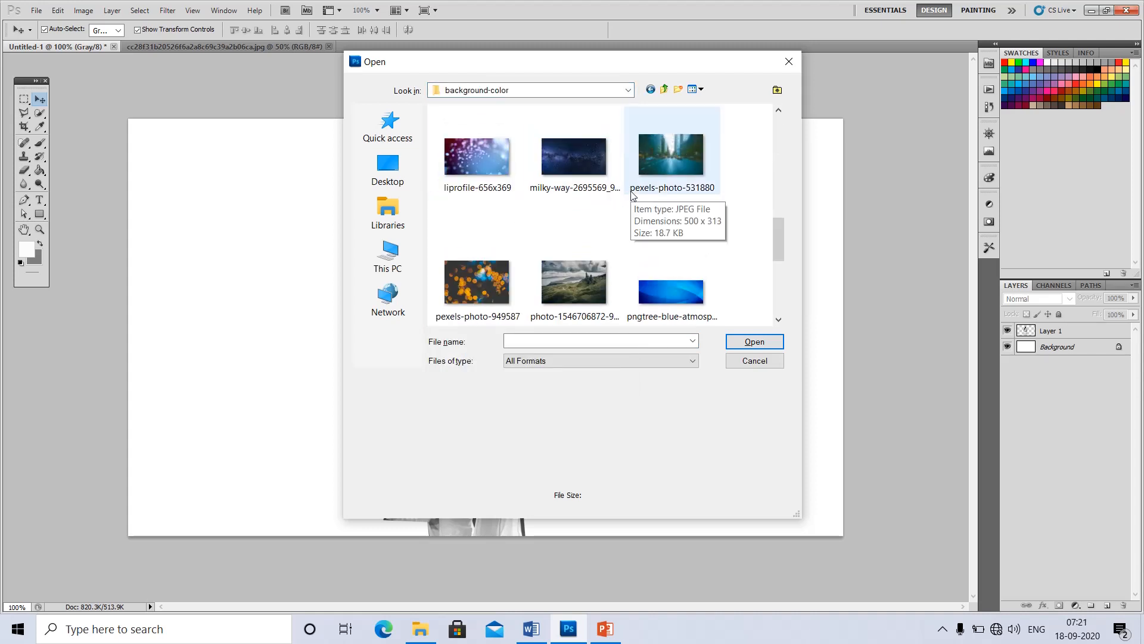
scroll(633, 195, down, 2)
scroll(559, 191, up, 4)
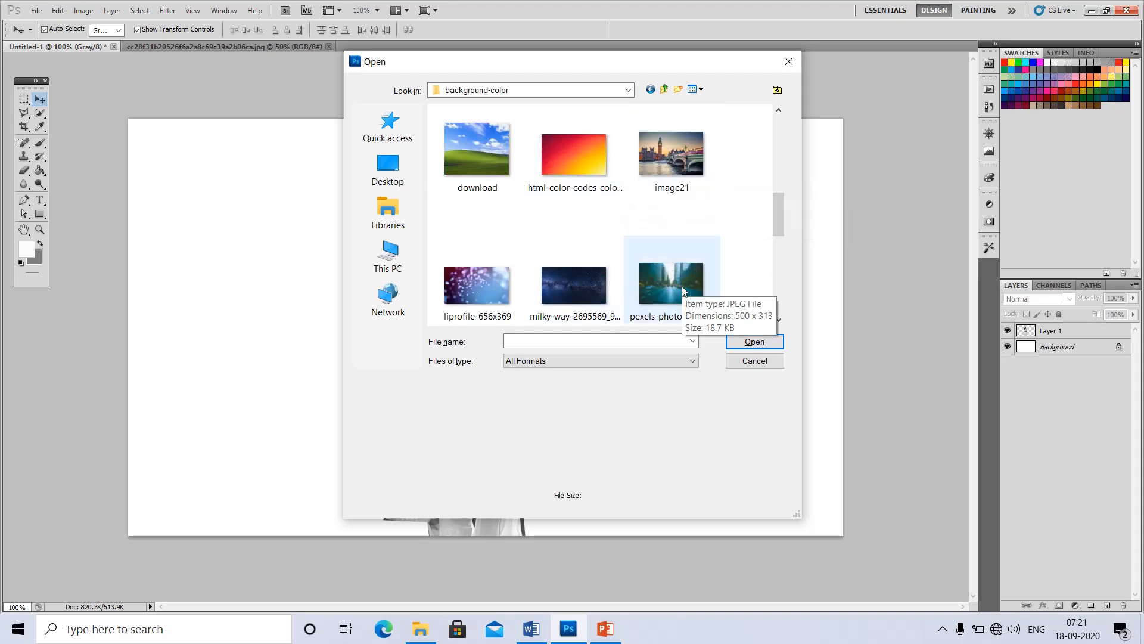
scroll(571, 243, up, 2)
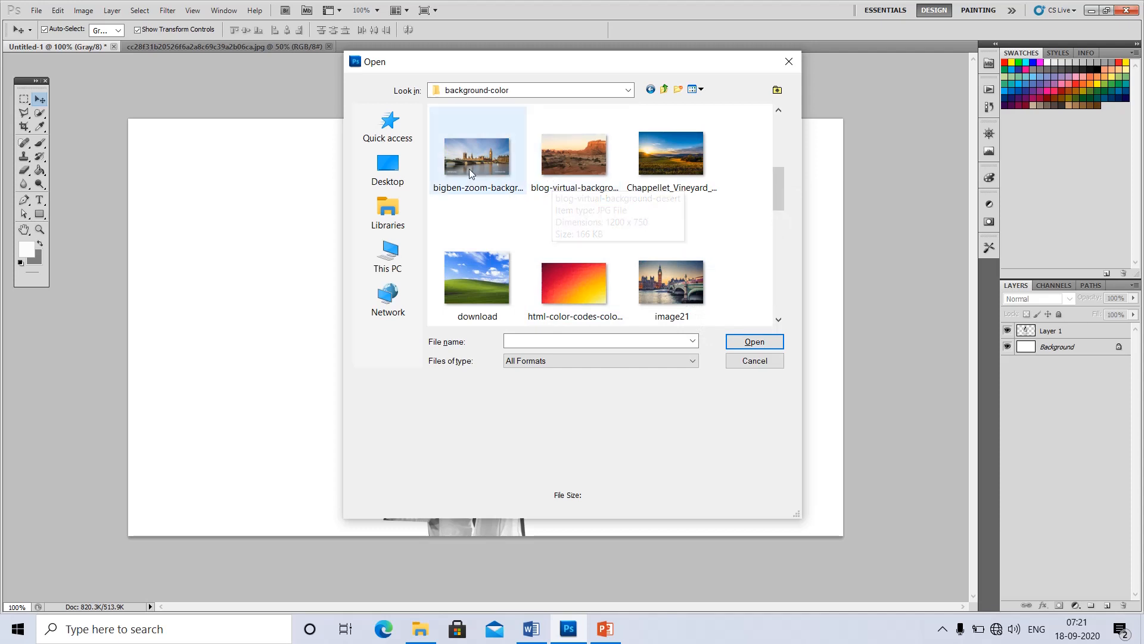
double_click(575, 156)
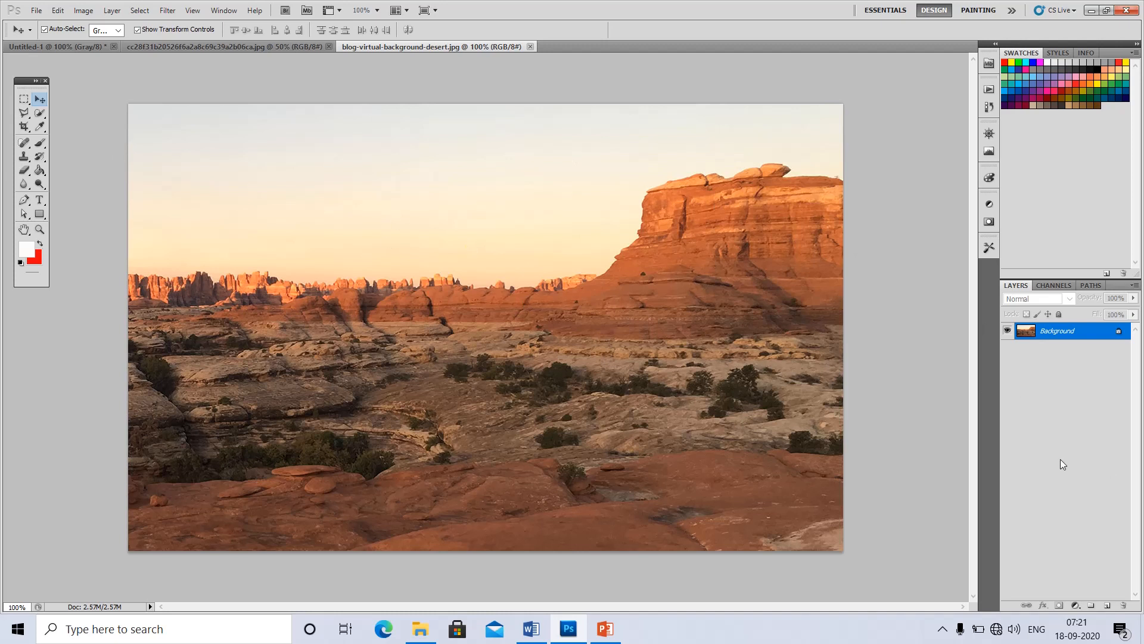
- Add a new layer to the desert picture and try to move the picture content with the Move tool
key(ctrl+shift+n)
key(Return)
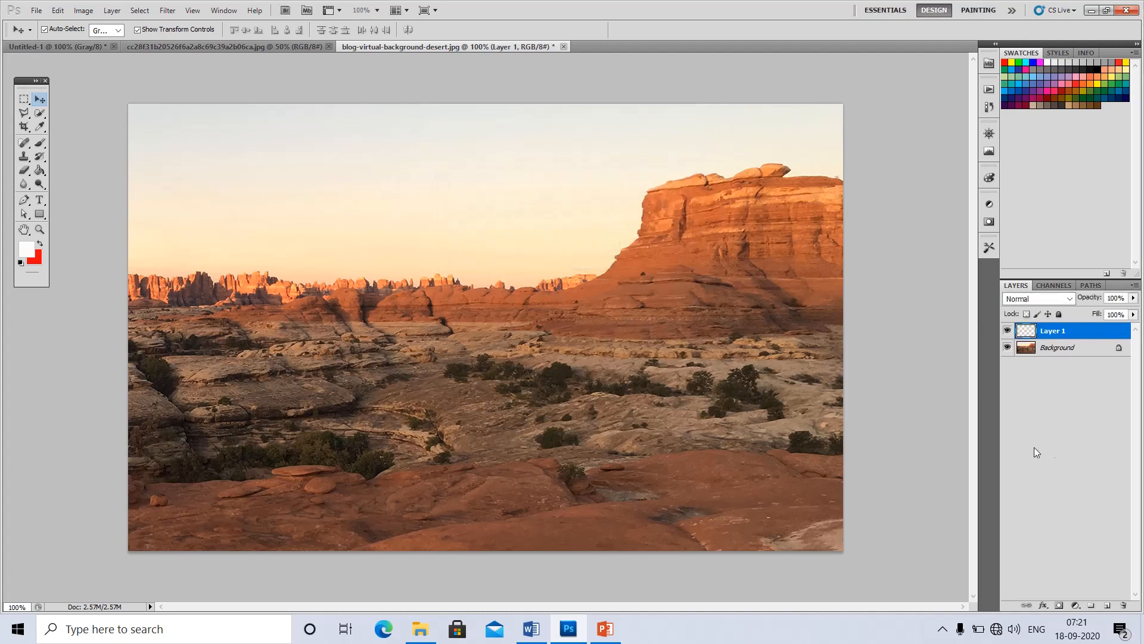
click(781, 186)
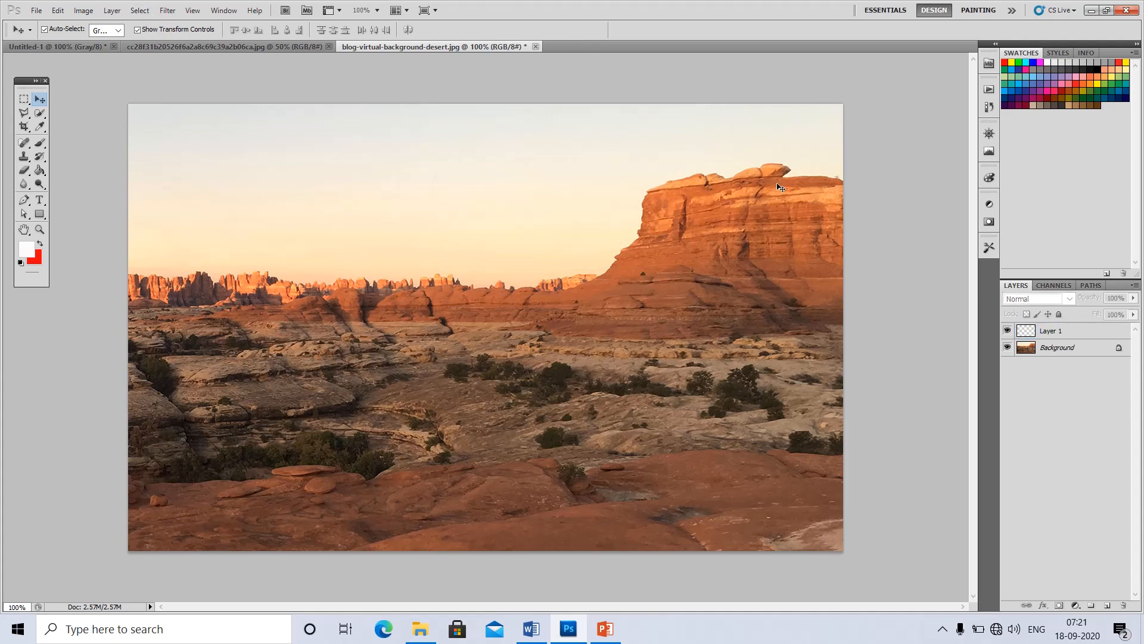
drag(702, 194, 432, 296)
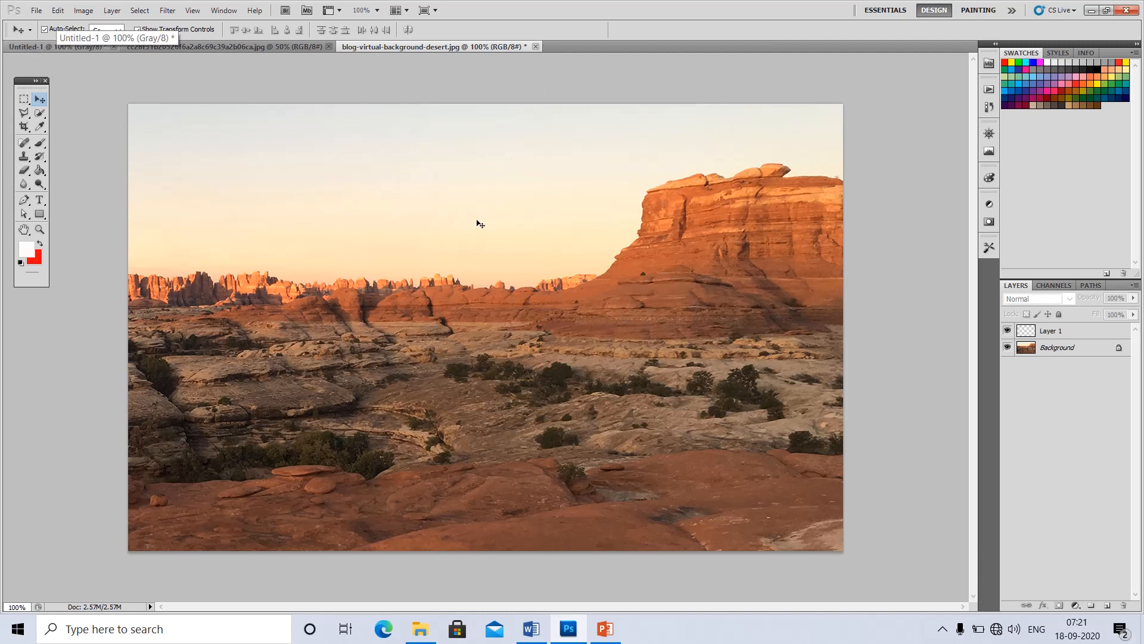
drag(440, 273, 313, 225)
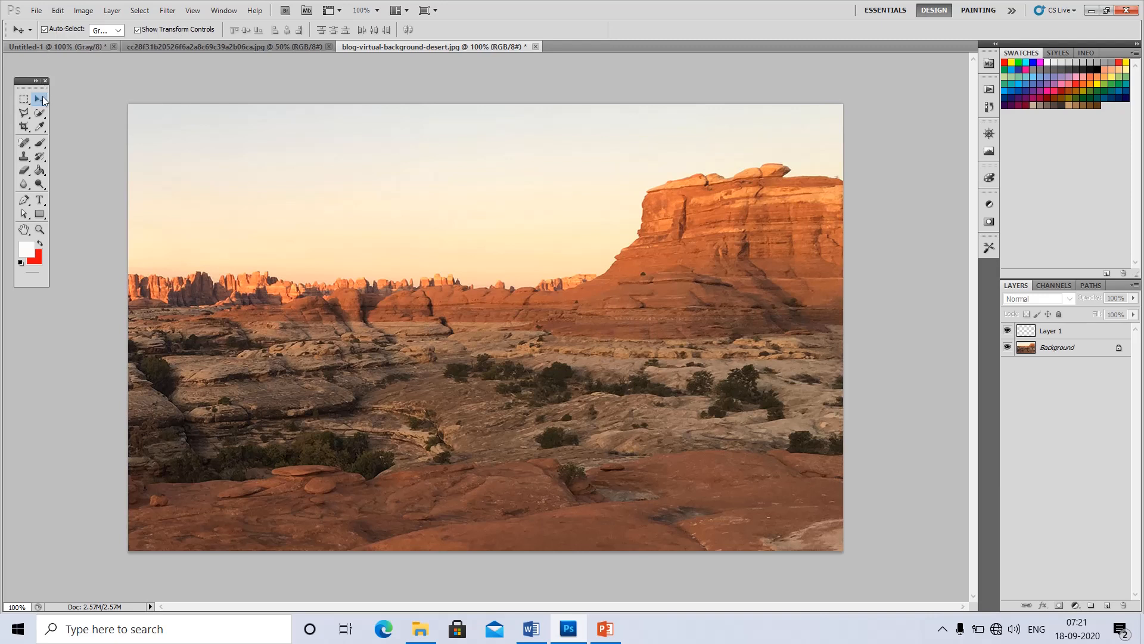
drag(467, 279, 316, 243)
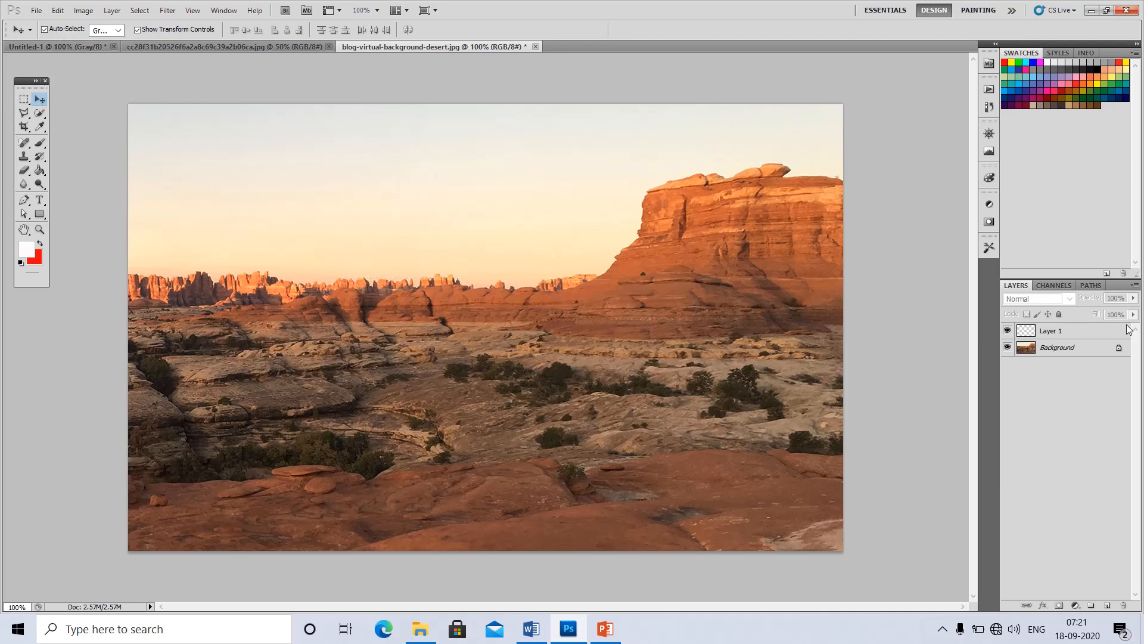
click(1072, 356)
click(142, 81)
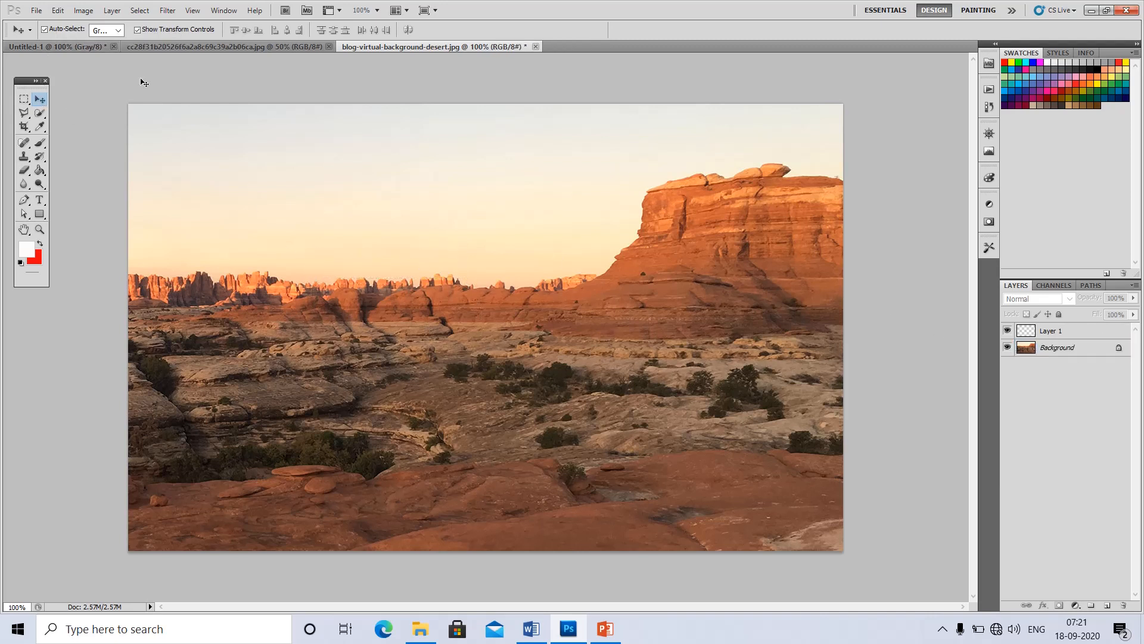
- Detach the desert picture into a floating window over Untitled-1 and close its document
click(55, 45)
drag(400, 48, 301, 176)
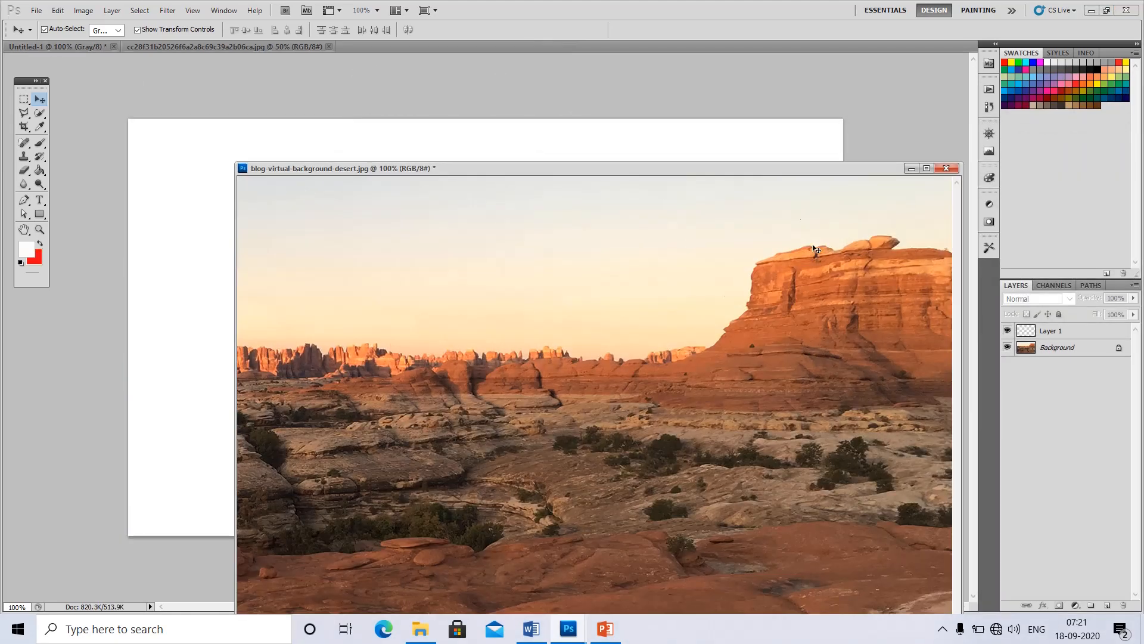
click(945, 170)
click(587, 247)
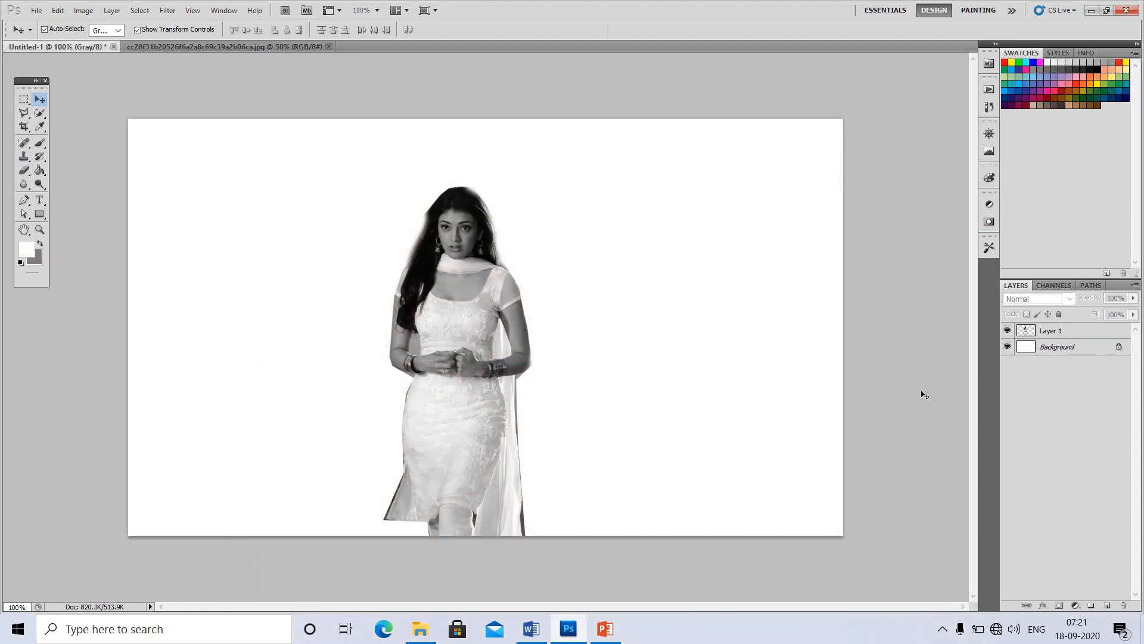
- Add a new layer in Untitled-1 and place the blog-virtual-background-desert picture into it
key(ctrl+shift+n)
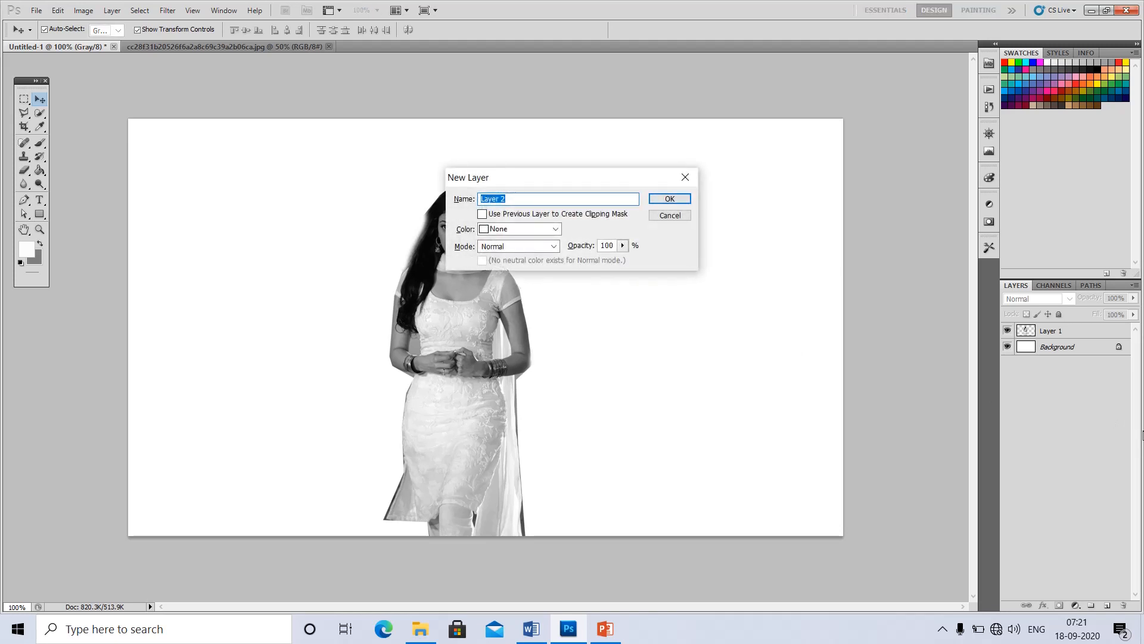
key(Return)
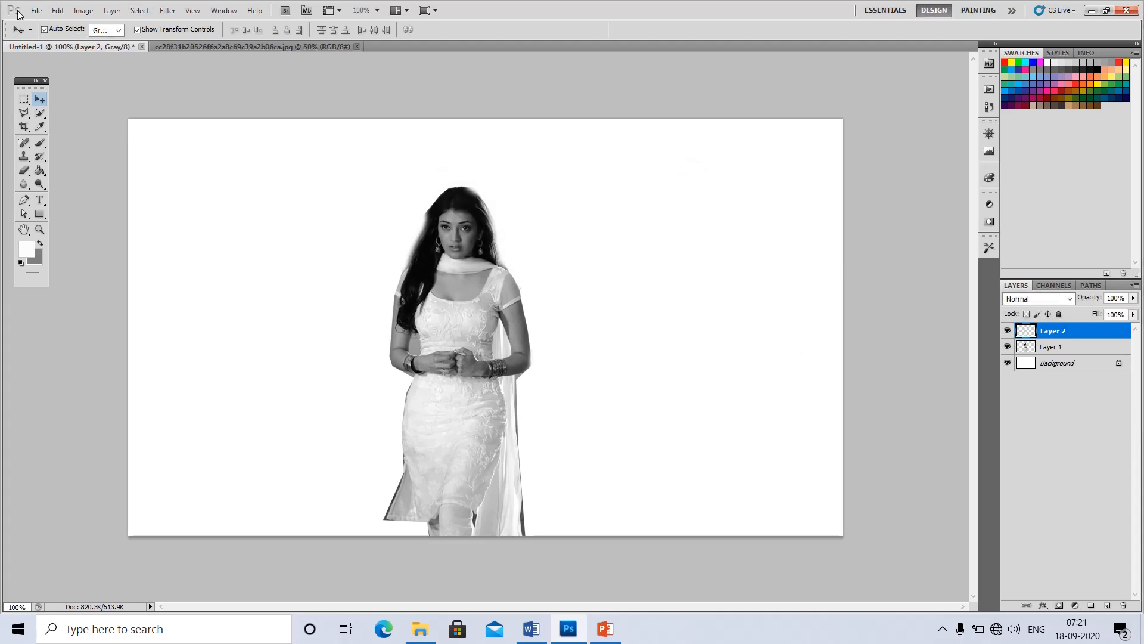
click(37, 10)
click(87, 303)
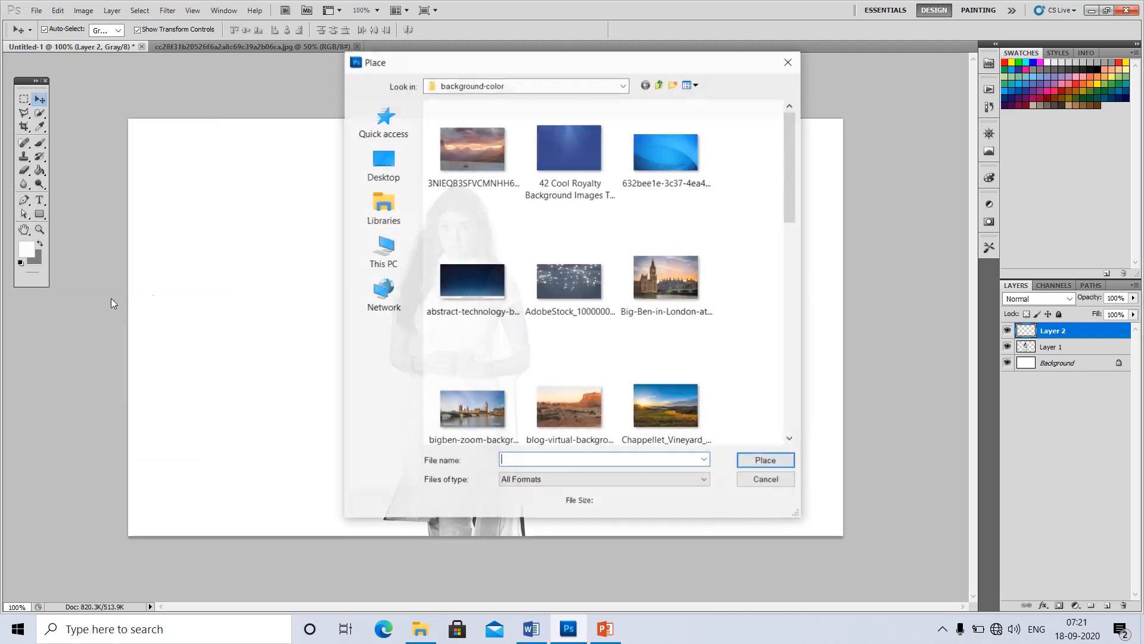
click(575, 399)
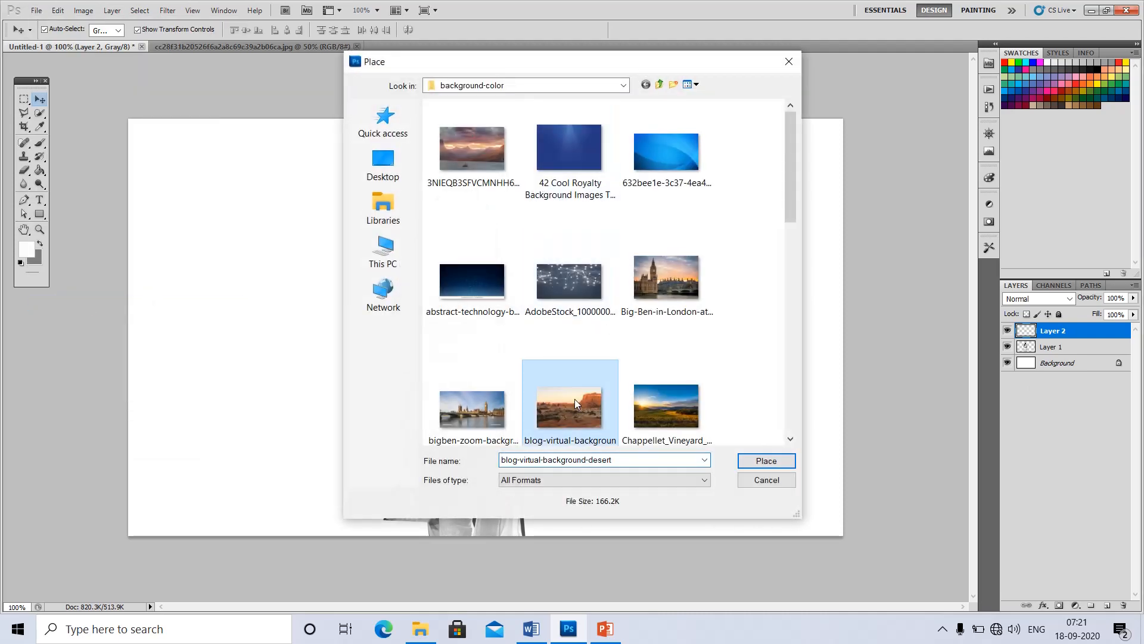
click(767, 460)
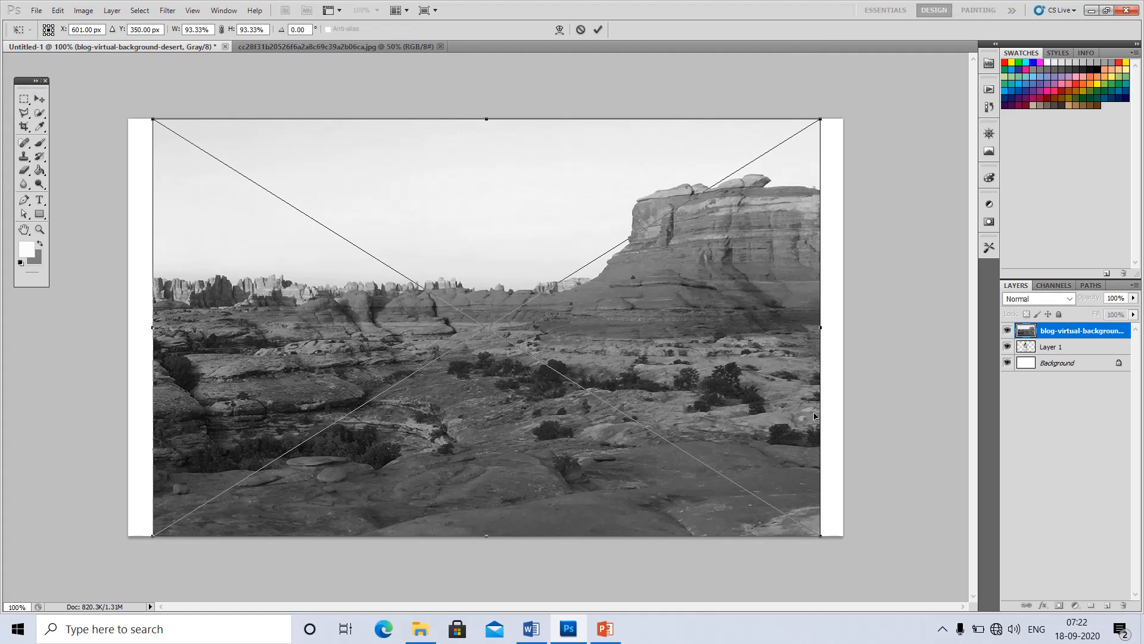
- Shift the placed desert picture slightly down and right, and put its layer directly below Layer 1
mouse_move(696, 373)
mouse_down()
mouse_move(707, 353)
mouse_move(705, 381)
mouse_move(684, 376)
mouse_up()
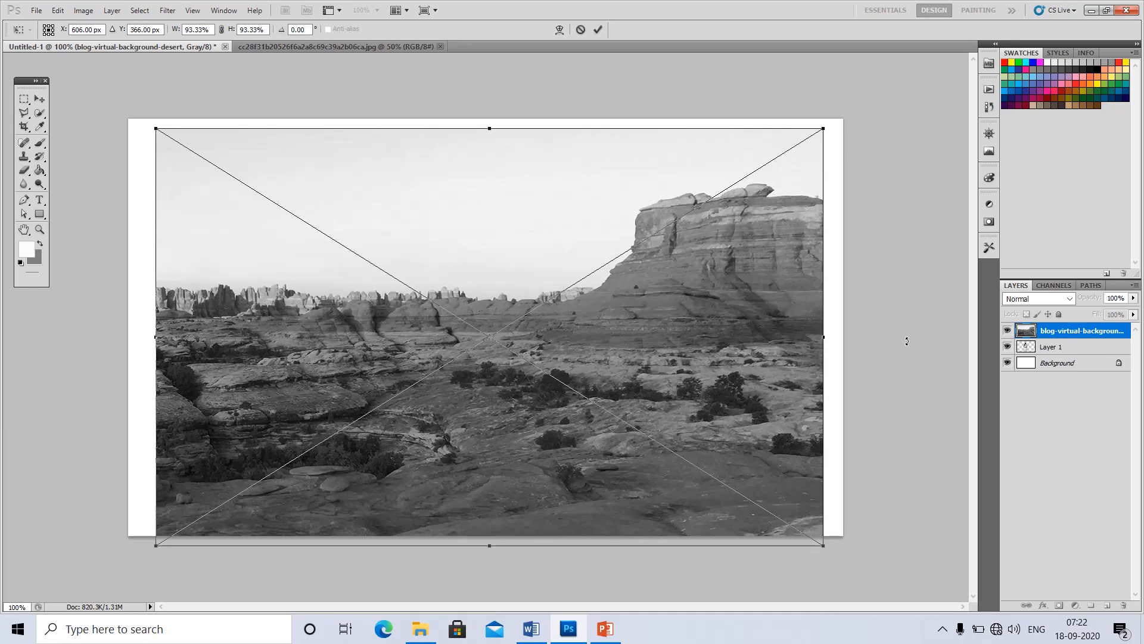
key(Return)
click(937, 356)
drag(1073, 332, 1075, 352)
drag(524, 334, 538, 329)
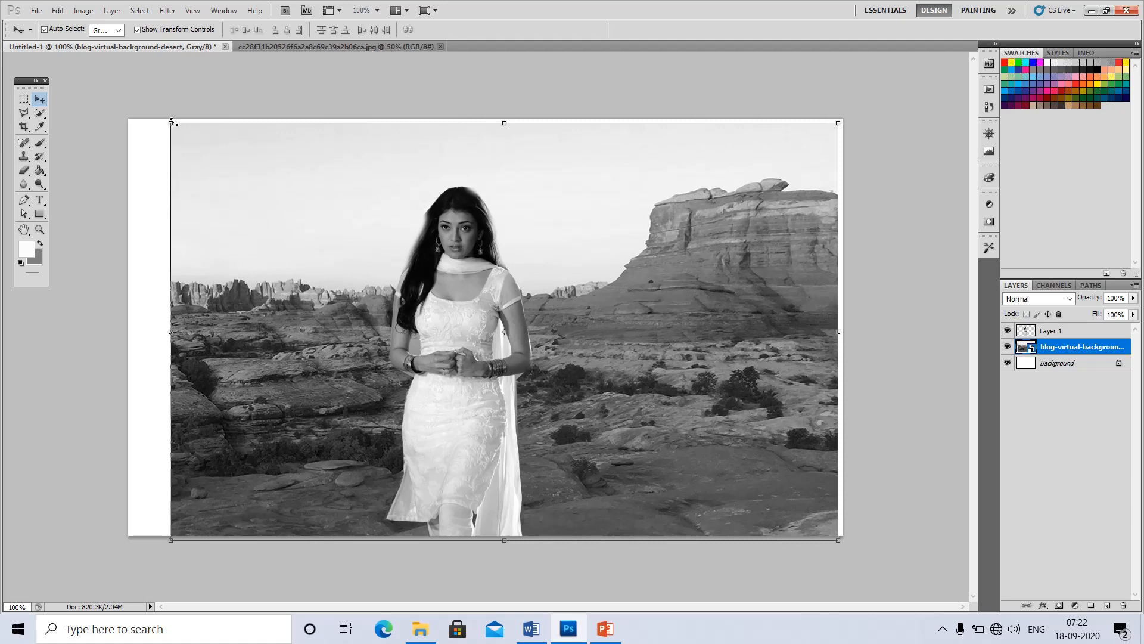
- Scale the desert picture to about 109% width and height so it covers the whole canvas, and deselect its layer
mouse_move(171, 122)
mouse_down()
mouse_move(133, 117)
mouse_move(158, 127)
mouse_up()
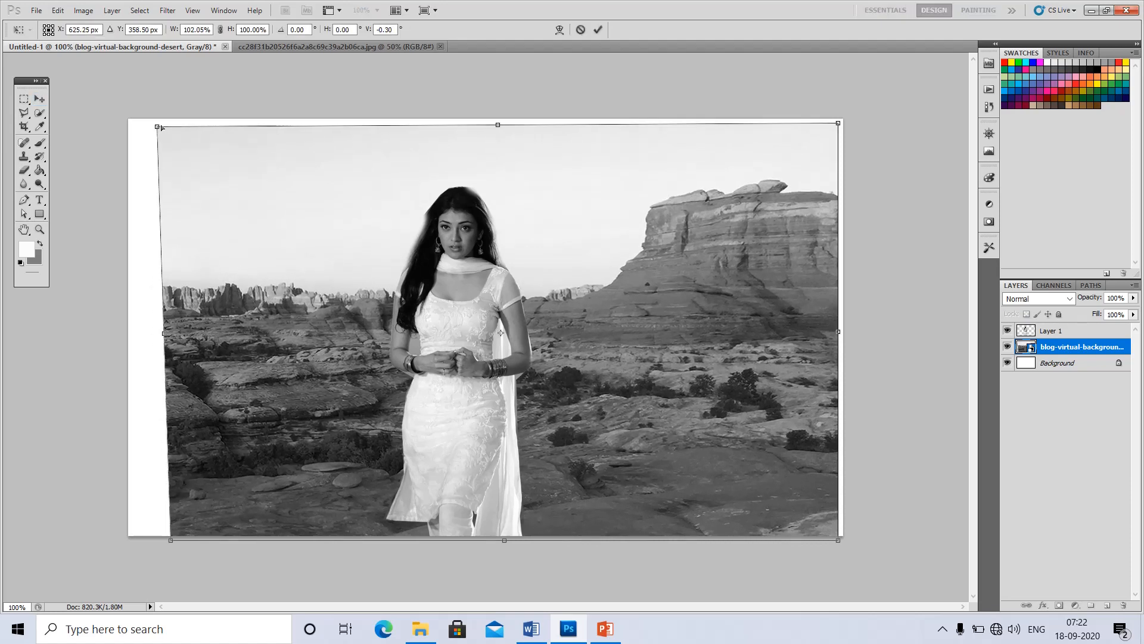
key(ctrl+z)
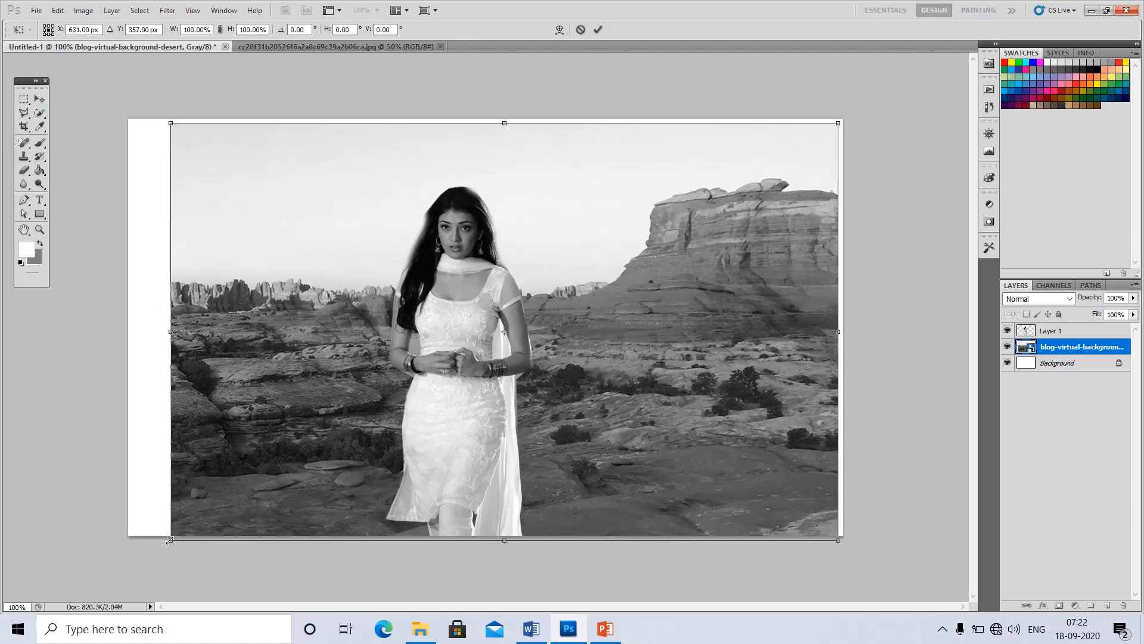
drag(170, 539, 92, 520)
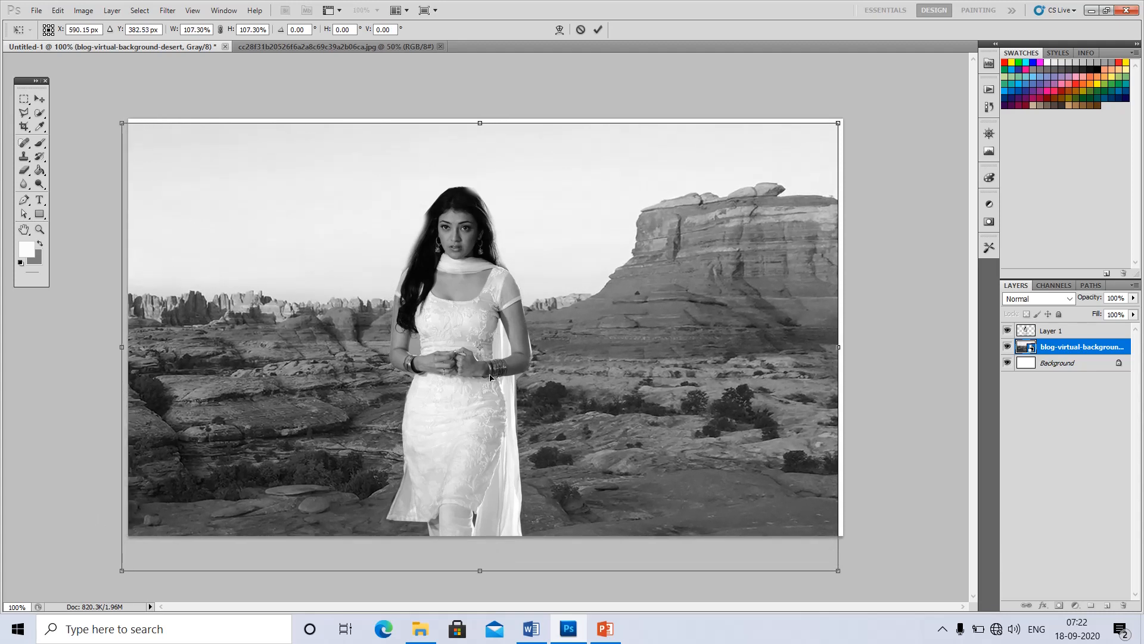
drag(480, 121, 480, 116)
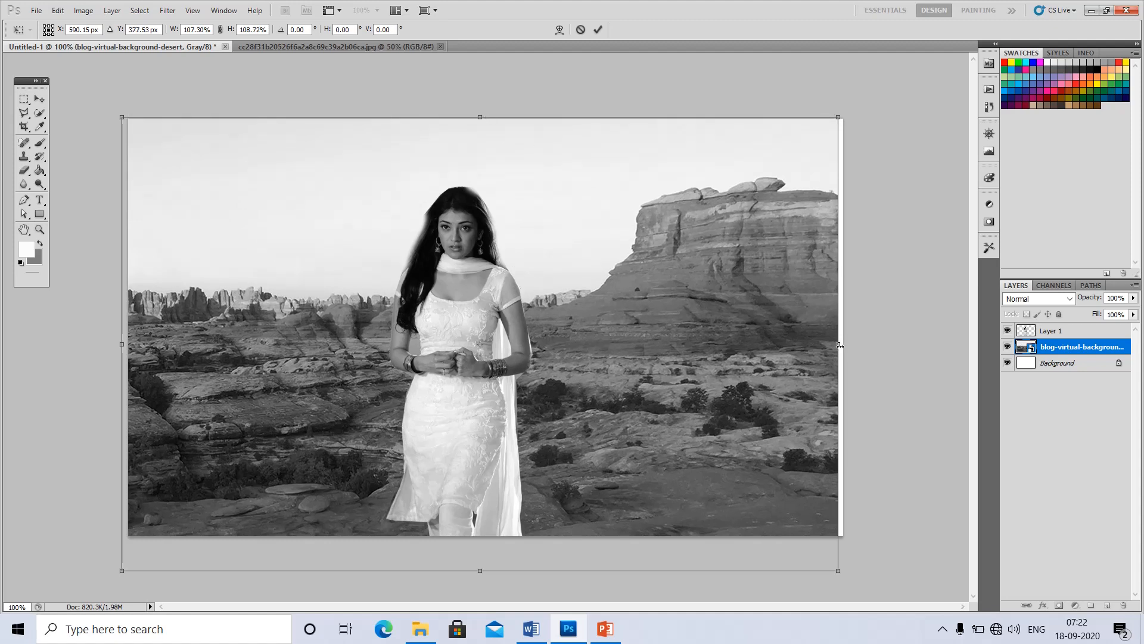
drag(837, 344, 868, 346)
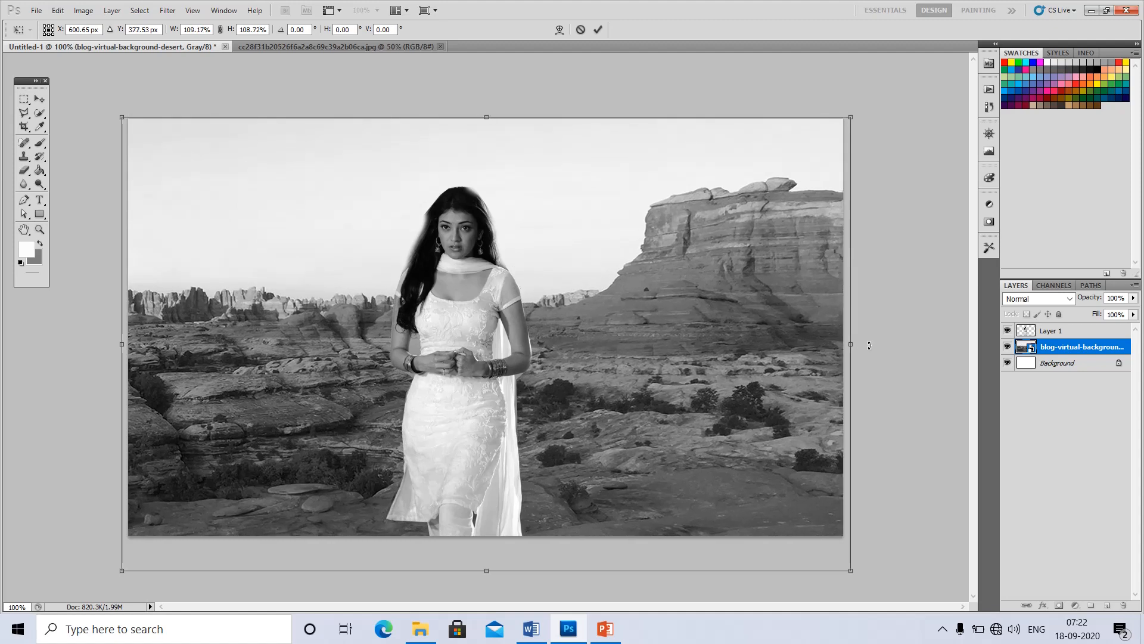
key(Return)
click(868, 348)
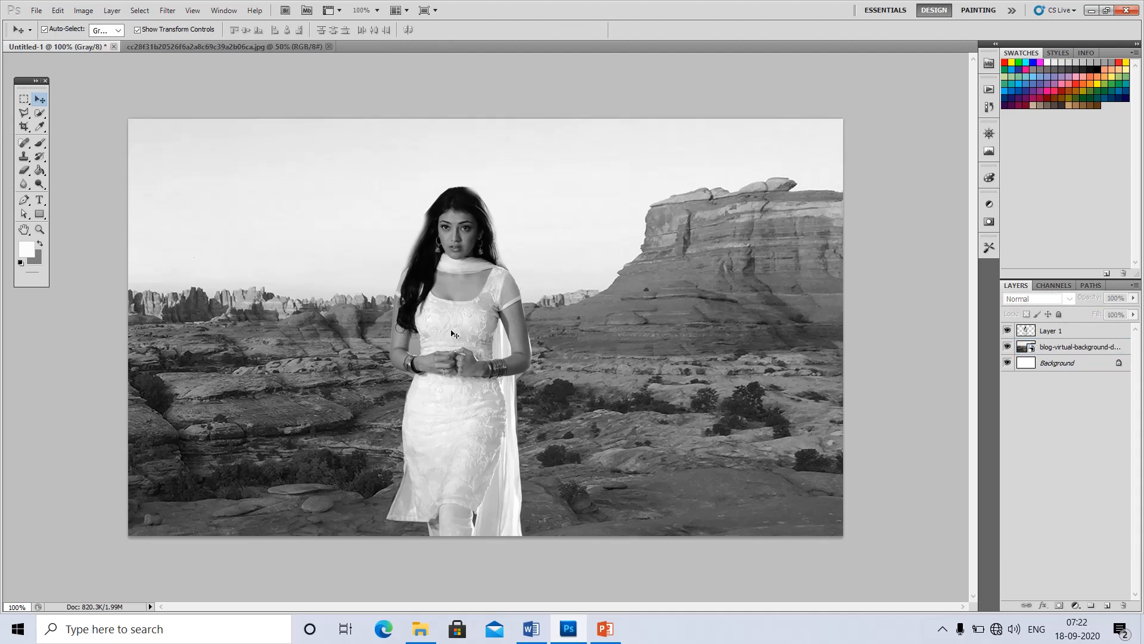
- Move the woman's cut-out on Layer 1 to the lower left part of the canvas
click(1052, 331)
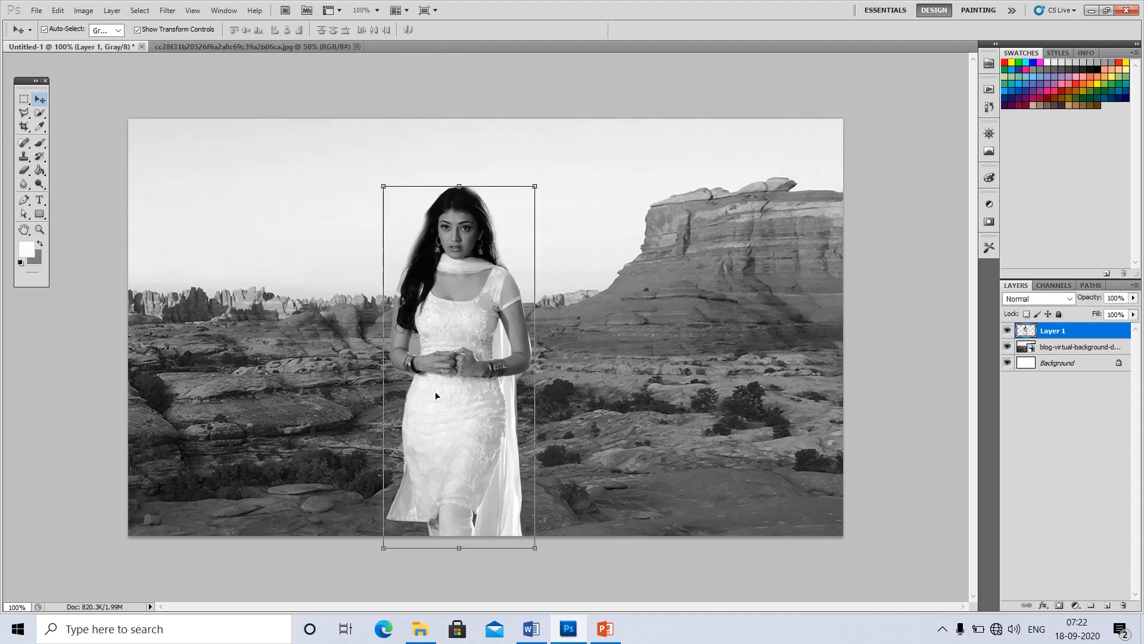
drag(438, 394, 210, 406)
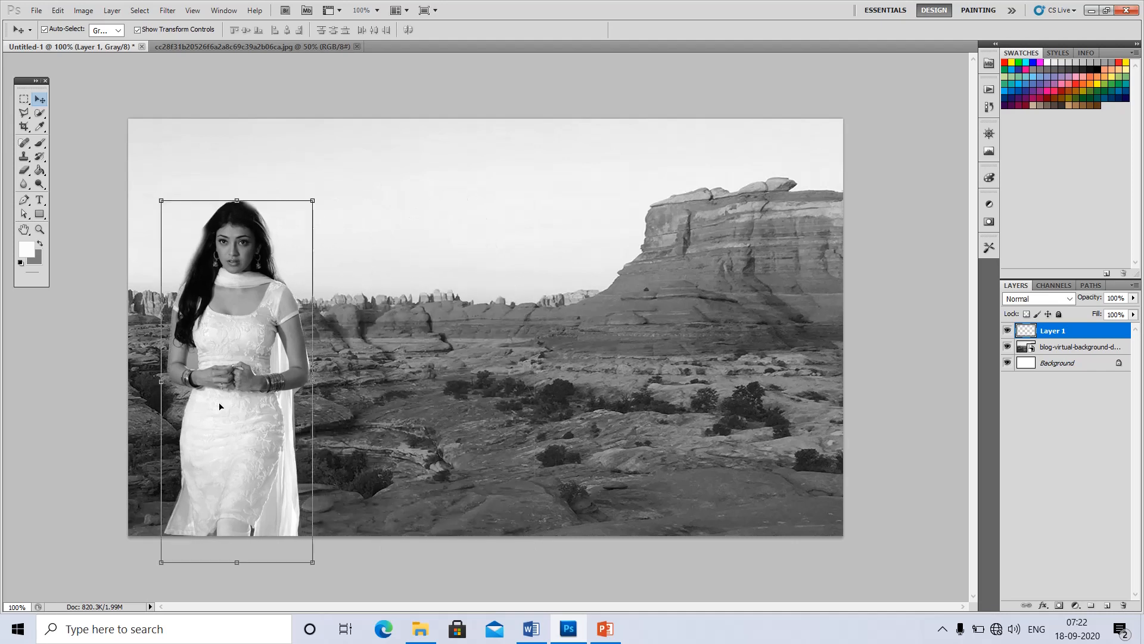
drag(227, 461, 236, 490)
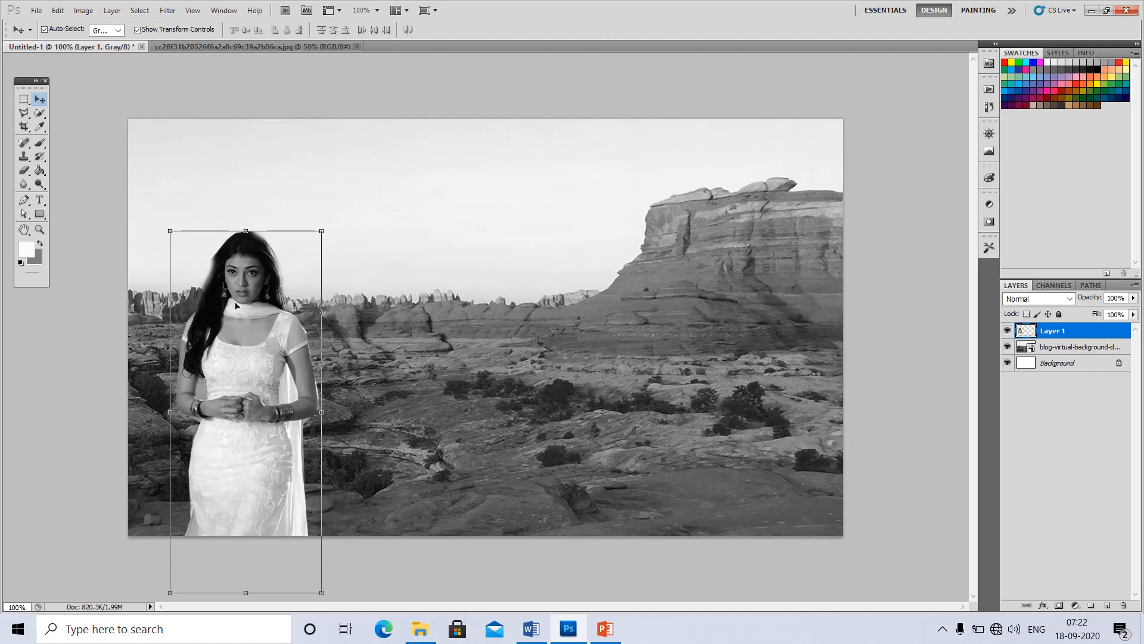
- Duplicate the woman's cut-out and position the copy at the canvas's right side, in front of the rock formation
drag(235, 306, 467, 305)
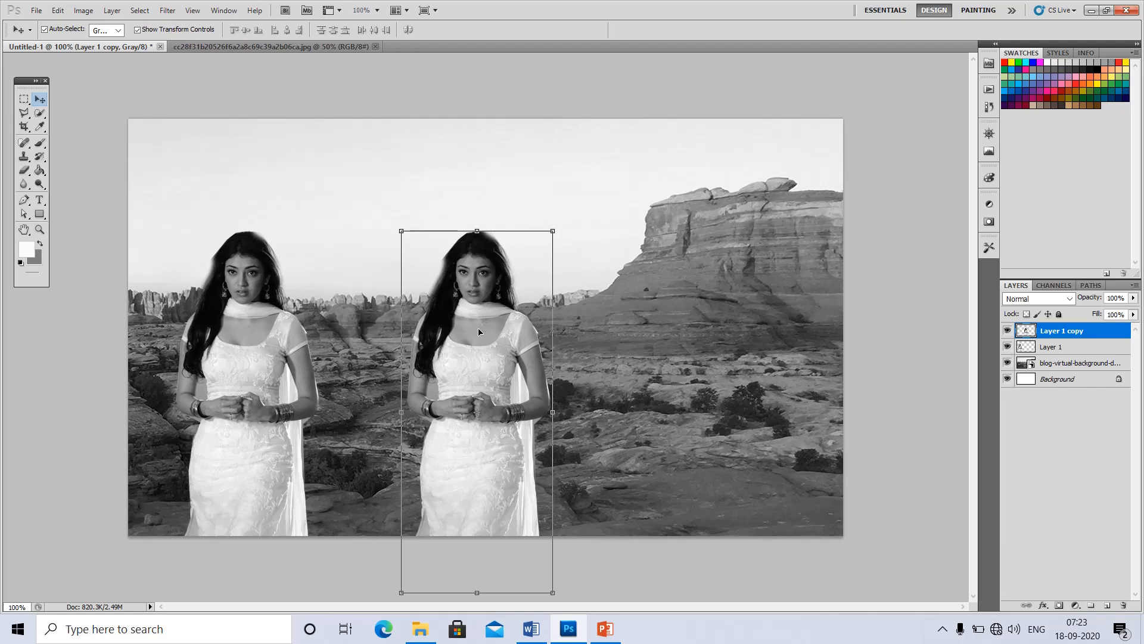
drag(479, 331, 749, 327)
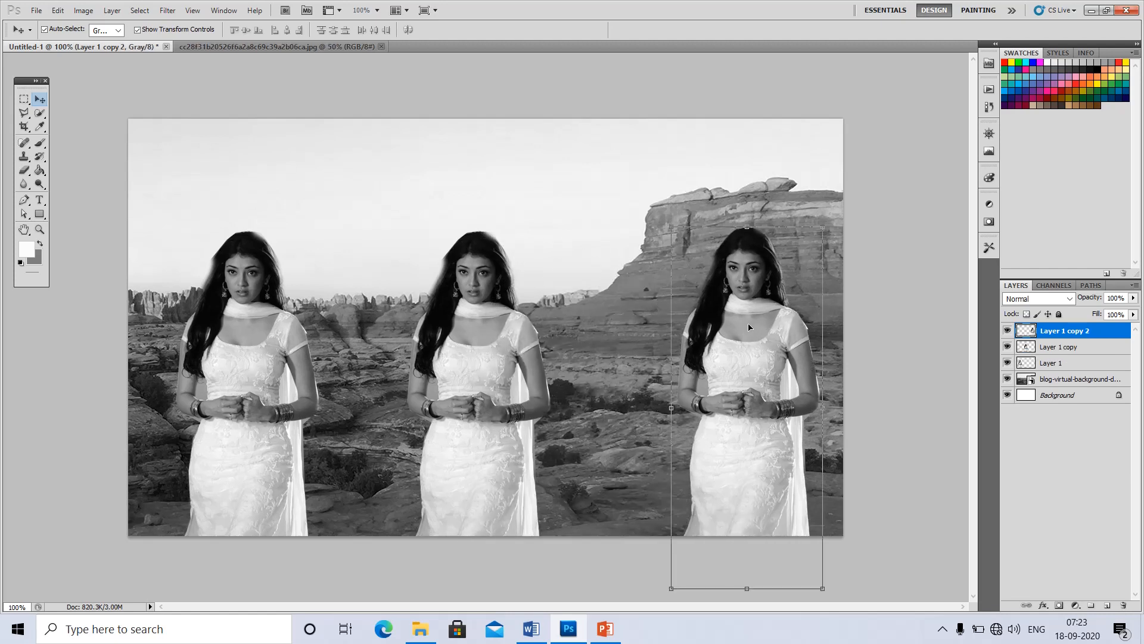
key(ctrl+z)
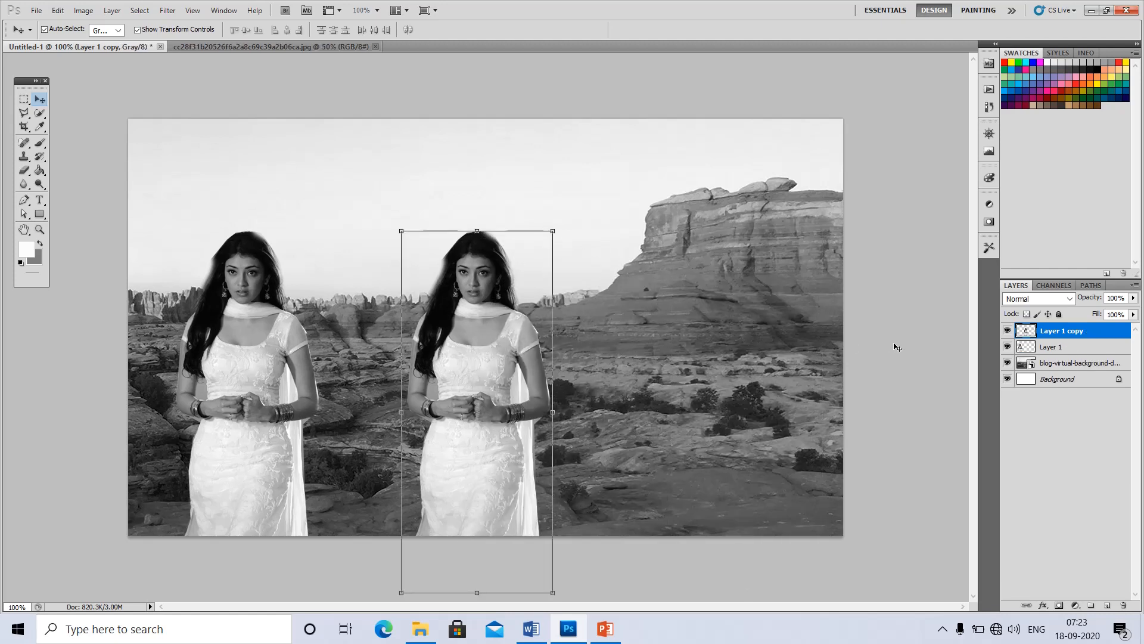
drag(456, 369, 703, 351)
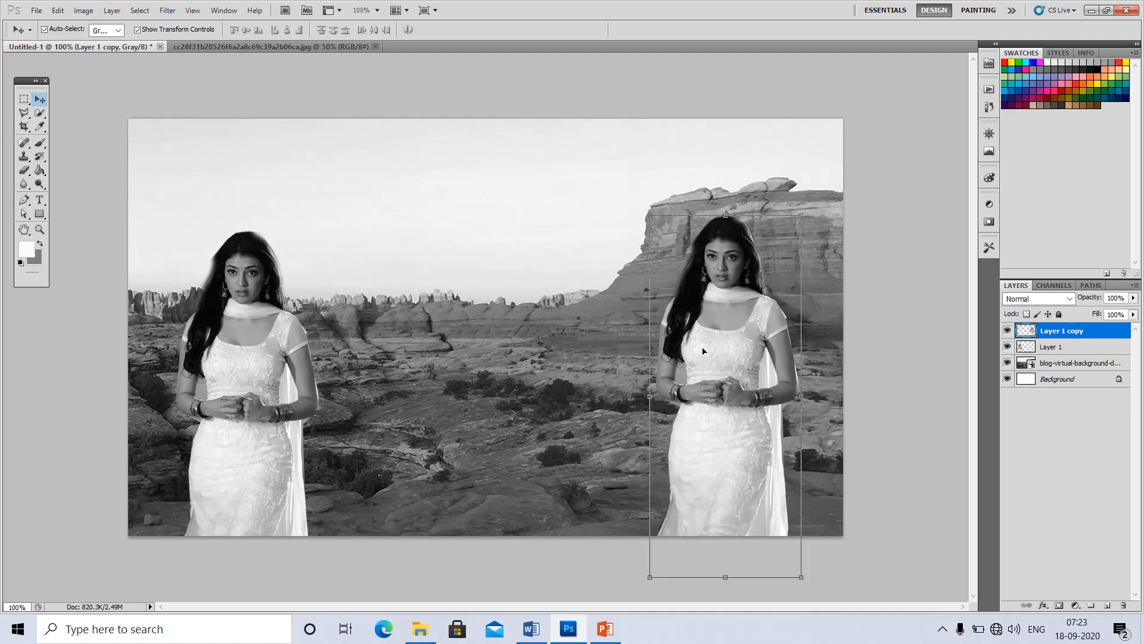
right_click(740, 365)
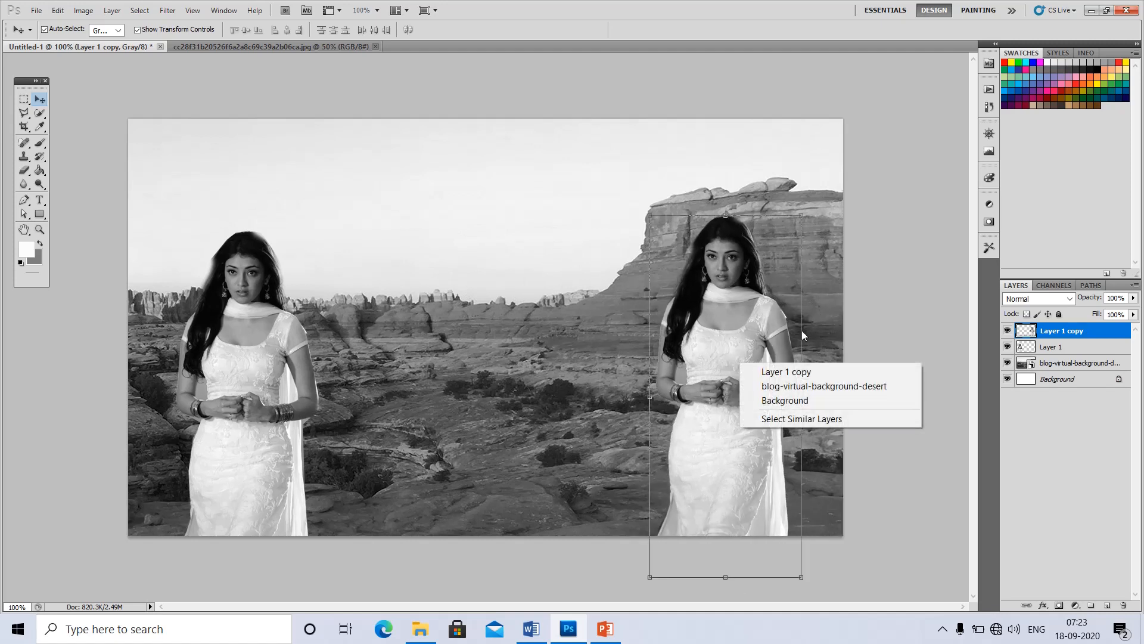
- Flip the woman's duplicate on Layer 1 copy horizontally, rotate it about 1.5°, apply the transform and deselect the layer
click(719, 285)
key(ctrl+t)
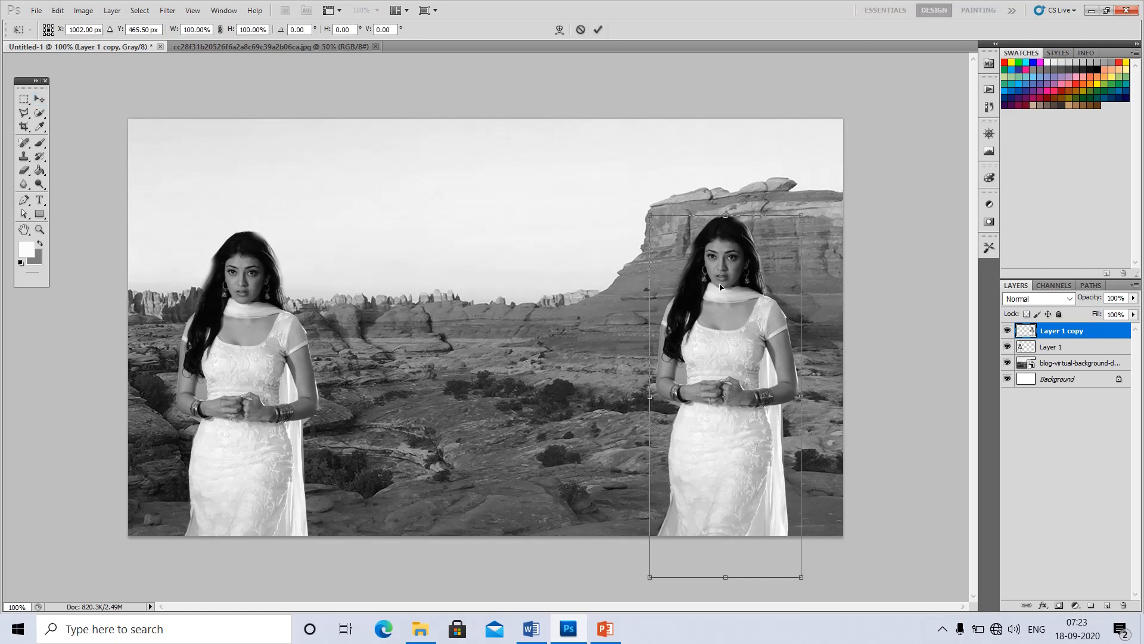
right_click(720, 288)
click(790, 465)
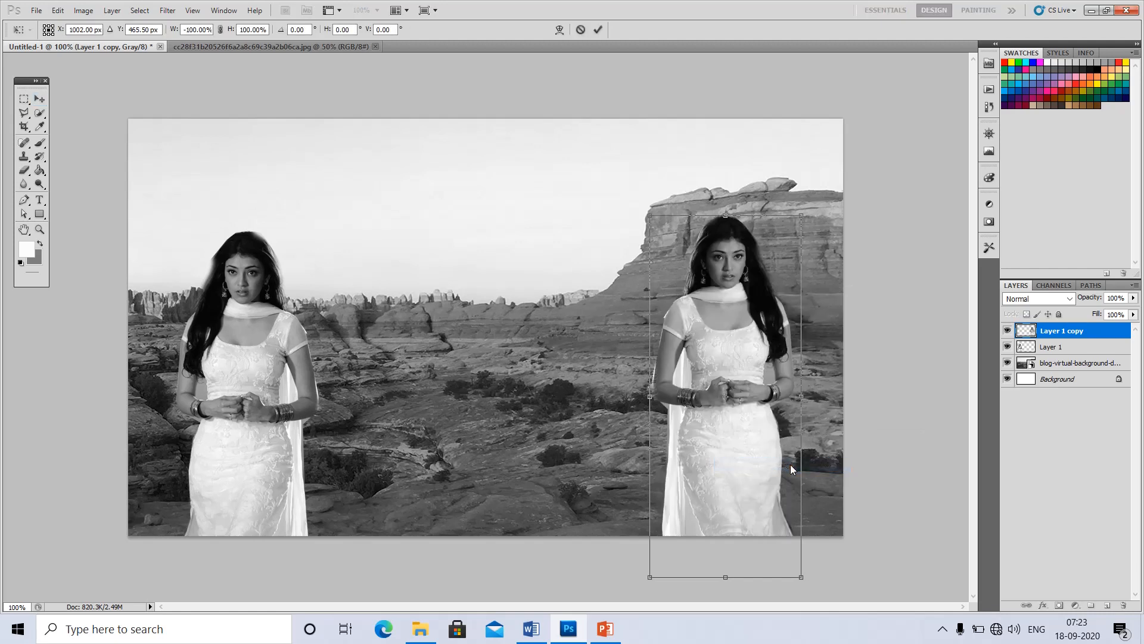
drag(241, 391, 214, 388)
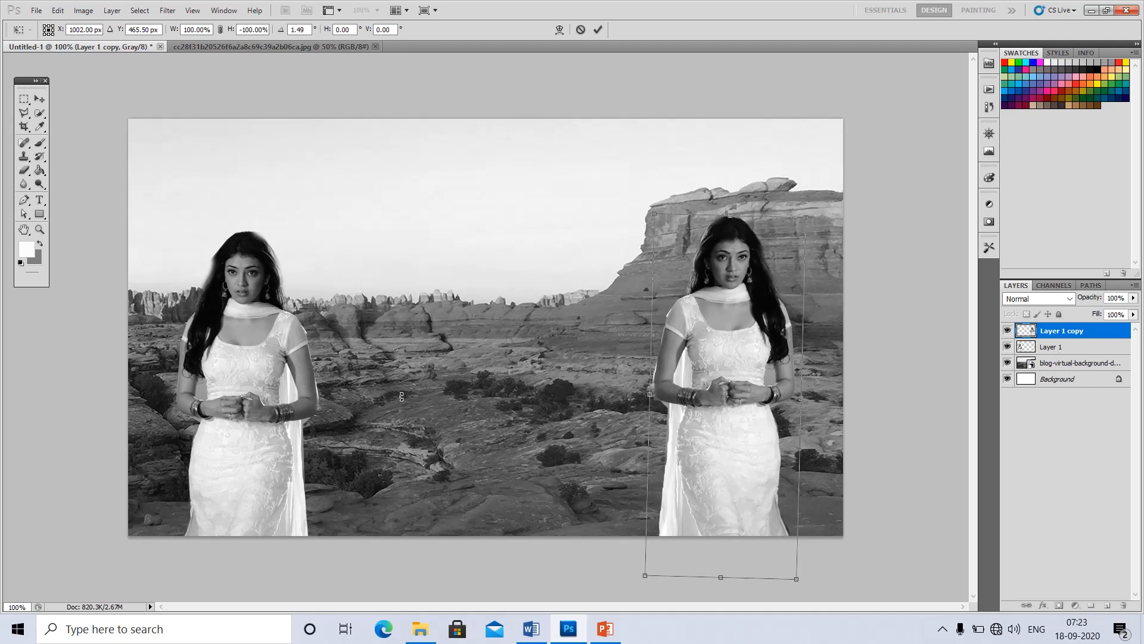
key(Return)
click(888, 427)
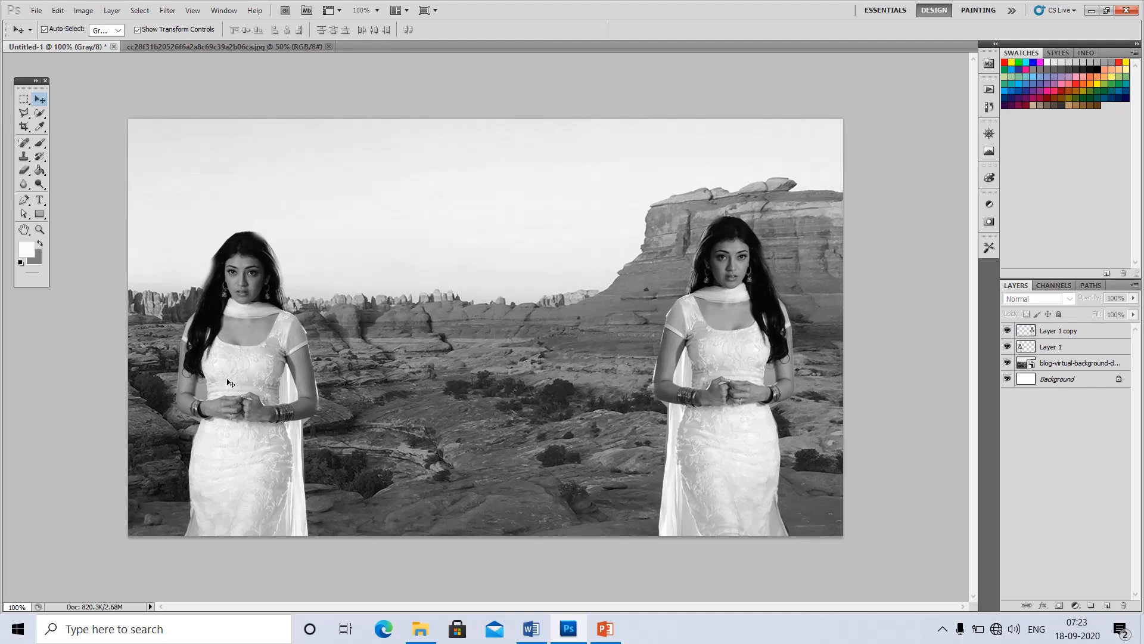
- Move the original cut-out up against the canvas's left edge and the mirrored copy close to the right edge
drag(230, 384, 193, 354)
drag(742, 395, 806, 398)
click(890, 387)
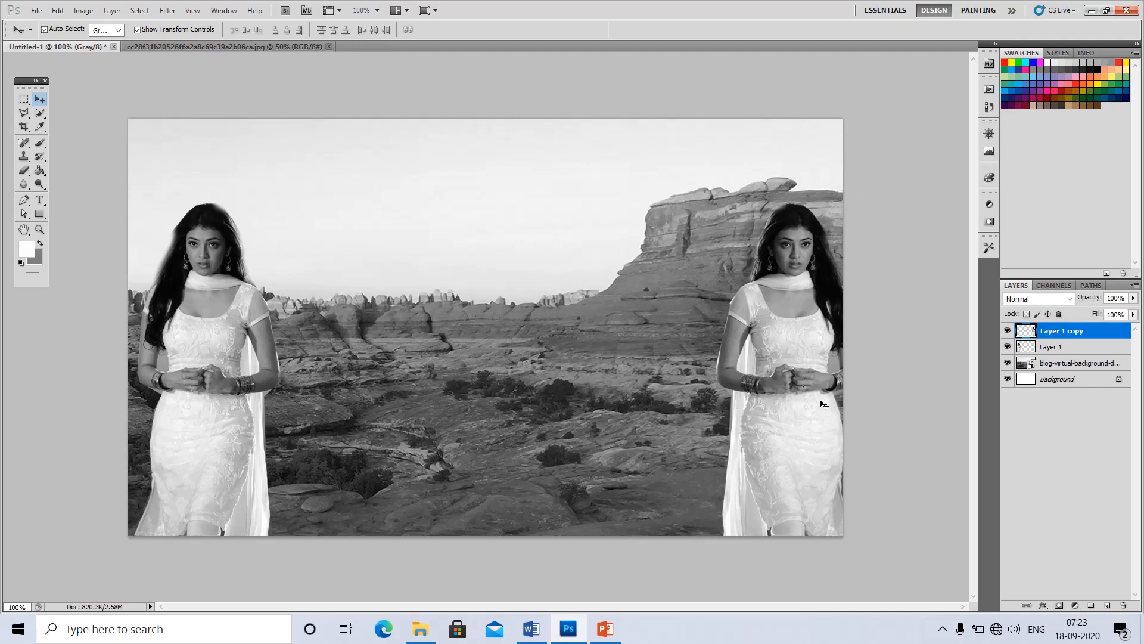
mouse_move(820, 401)
mouse_down()
mouse_move(789, 417)
mouse_move(819, 407)
mouse_up()
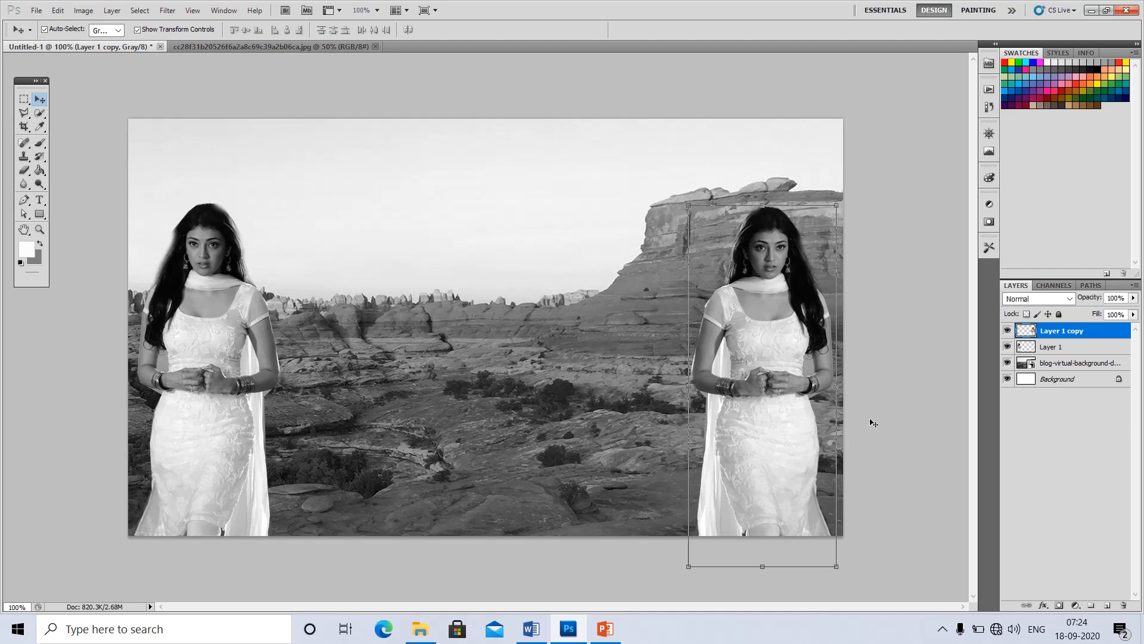
- Activate the Polygonal Lasso tool and look over the available Lasso tool variants
click(28, 117)
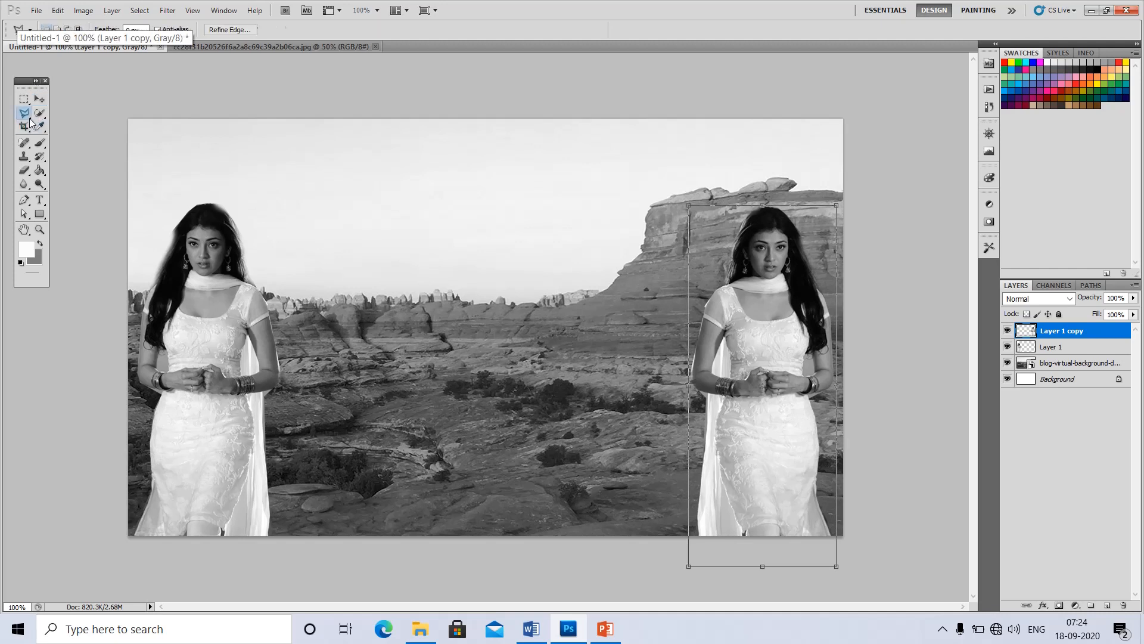
click(28, 116)
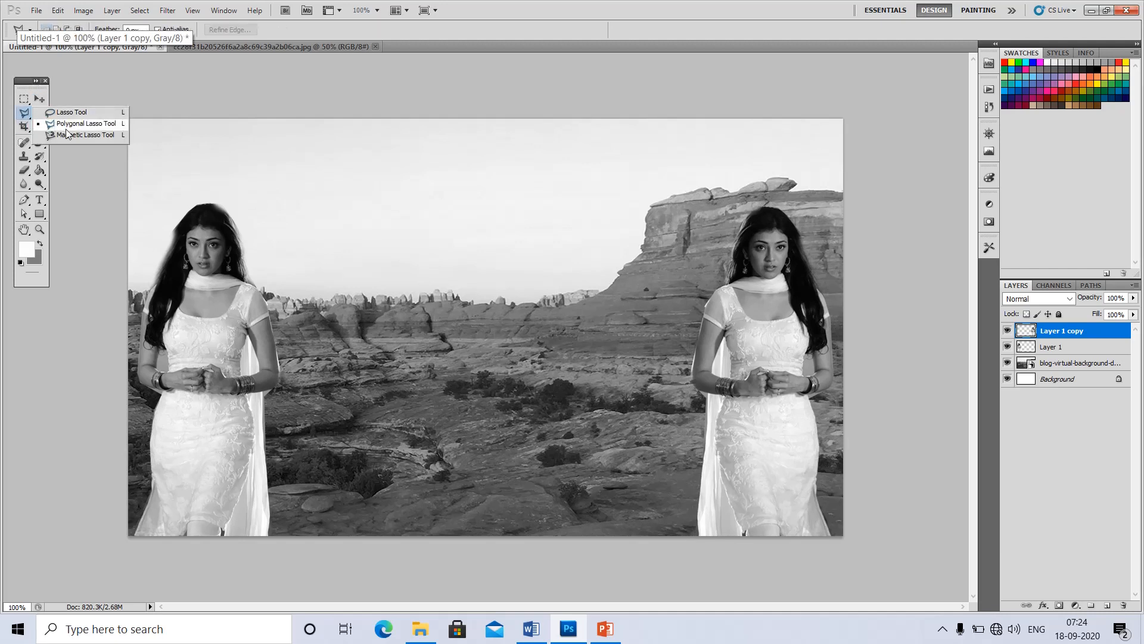
click(94, 83)
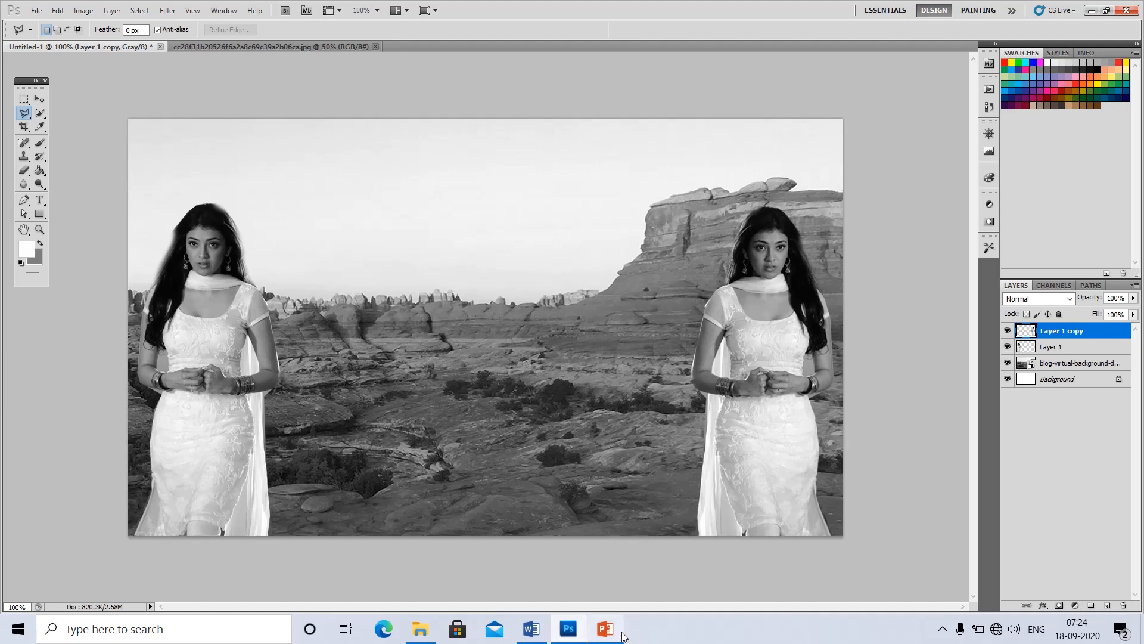
- Switch to PowerPoint, show the Polygon Lasso Tool slide in reading view, and advance to the Magnetic Lasso Tool slide
click(605, 631)
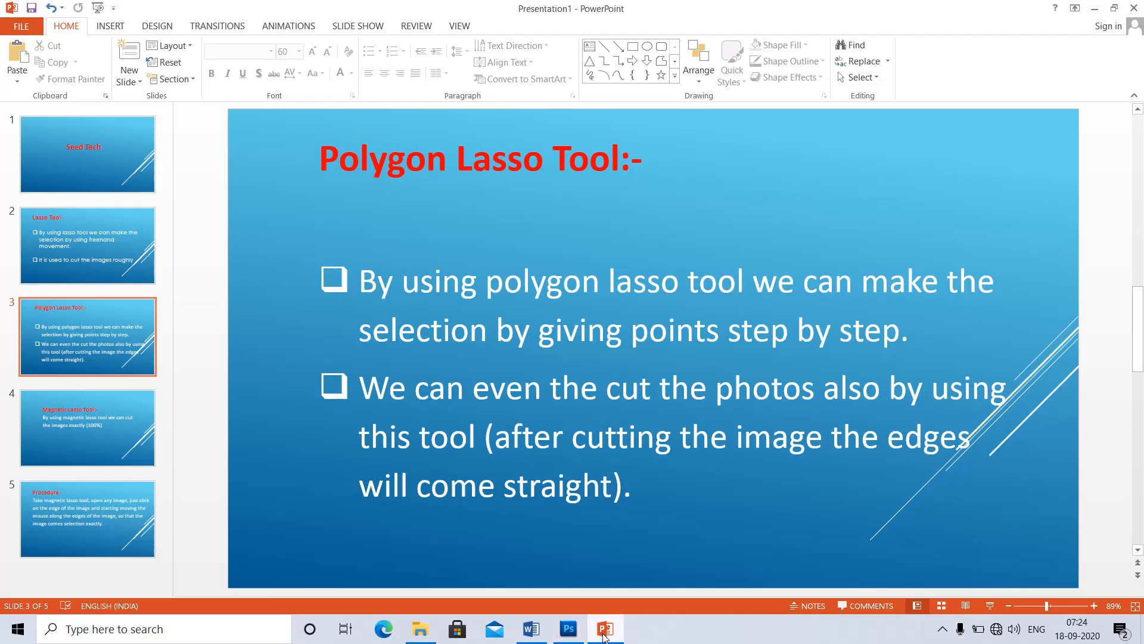
click(966, 605)
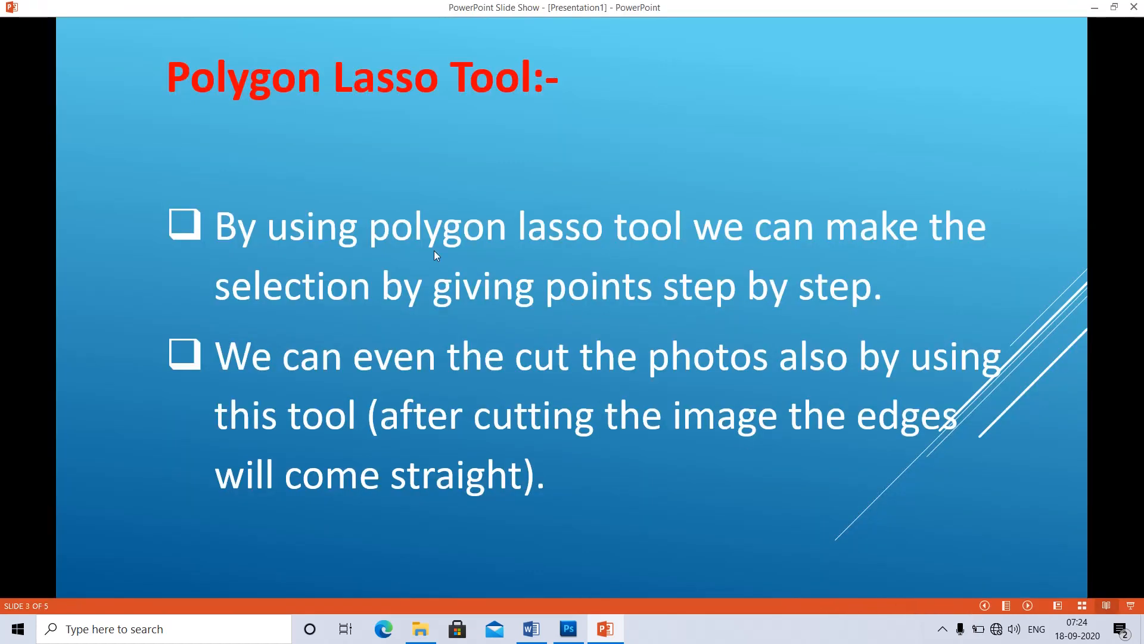
click(435, 252)
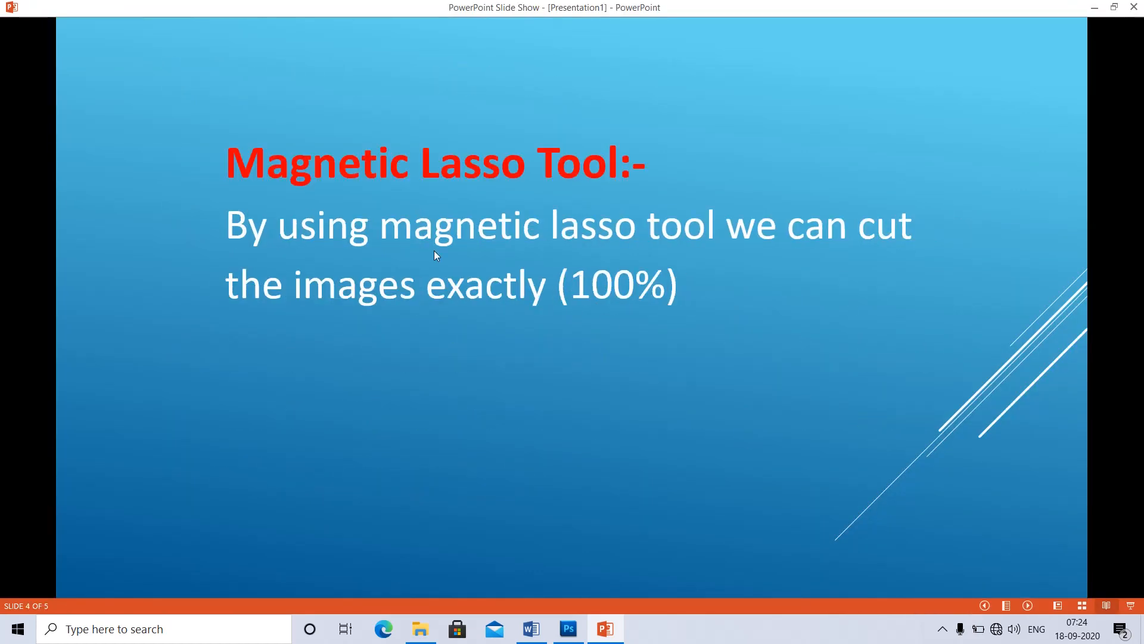